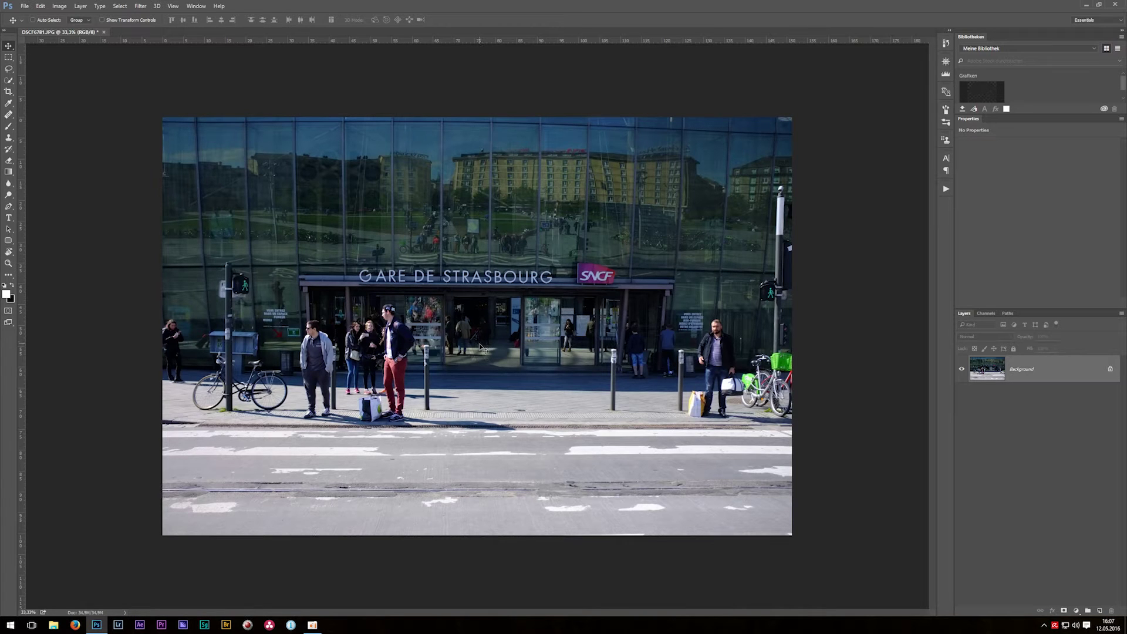
Zoom out and apply a level crop to the station photo.
scroll(476, 342, up, 1)
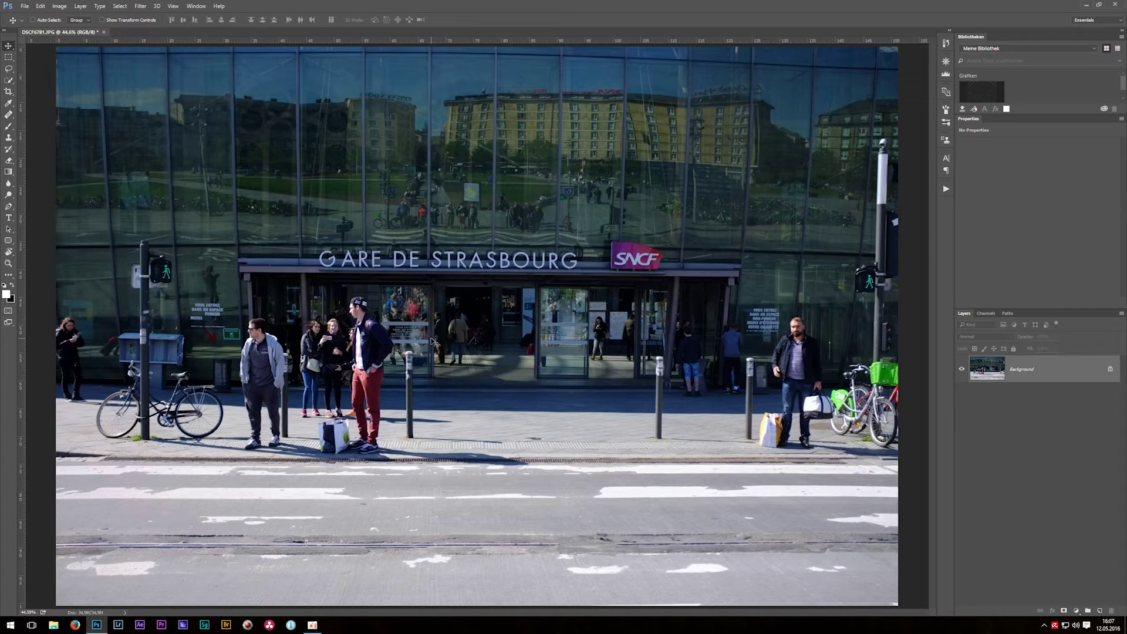
key(ctrl+minus)
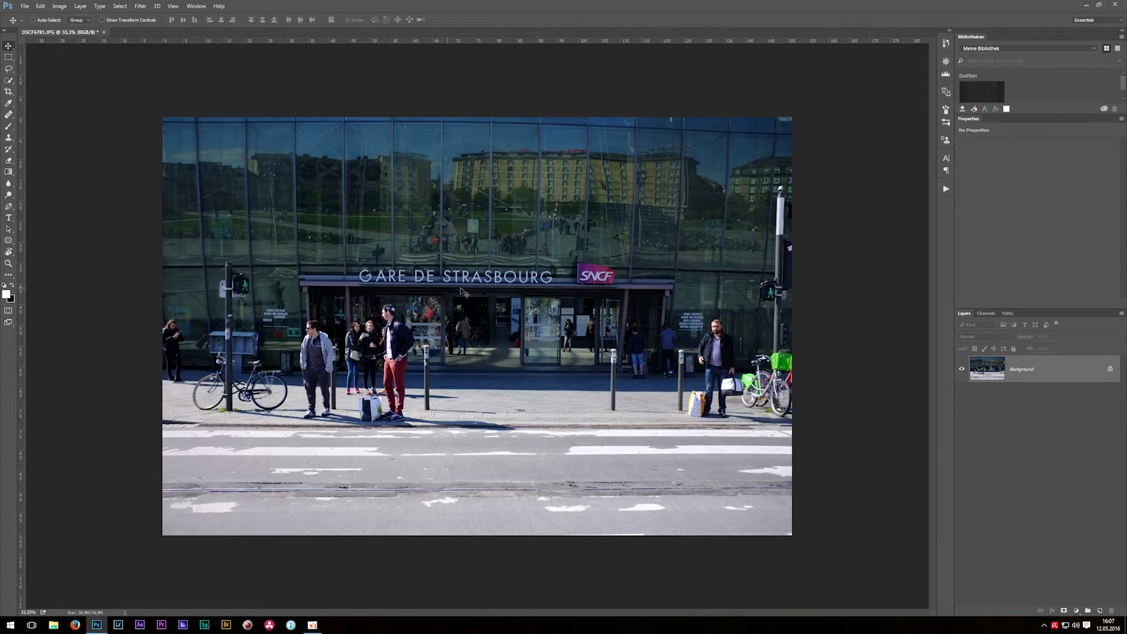
click(9, 92)
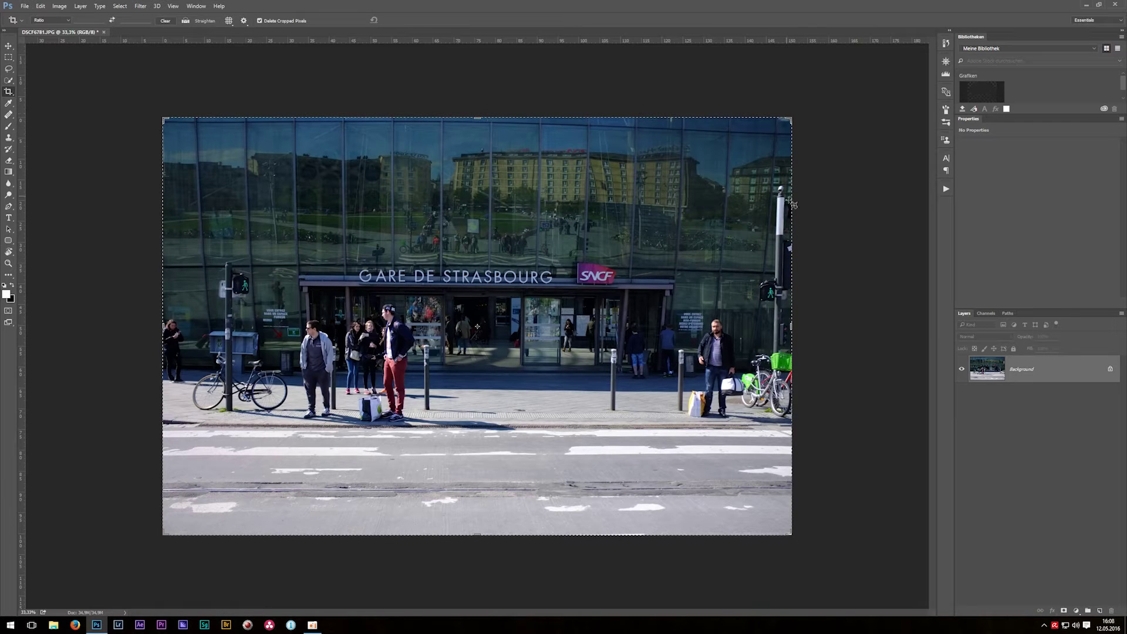
mouse_move(806, 215)
mouse_down()
mouse_move(804, 205)
mouse_move(812, 211)
mouse_up()
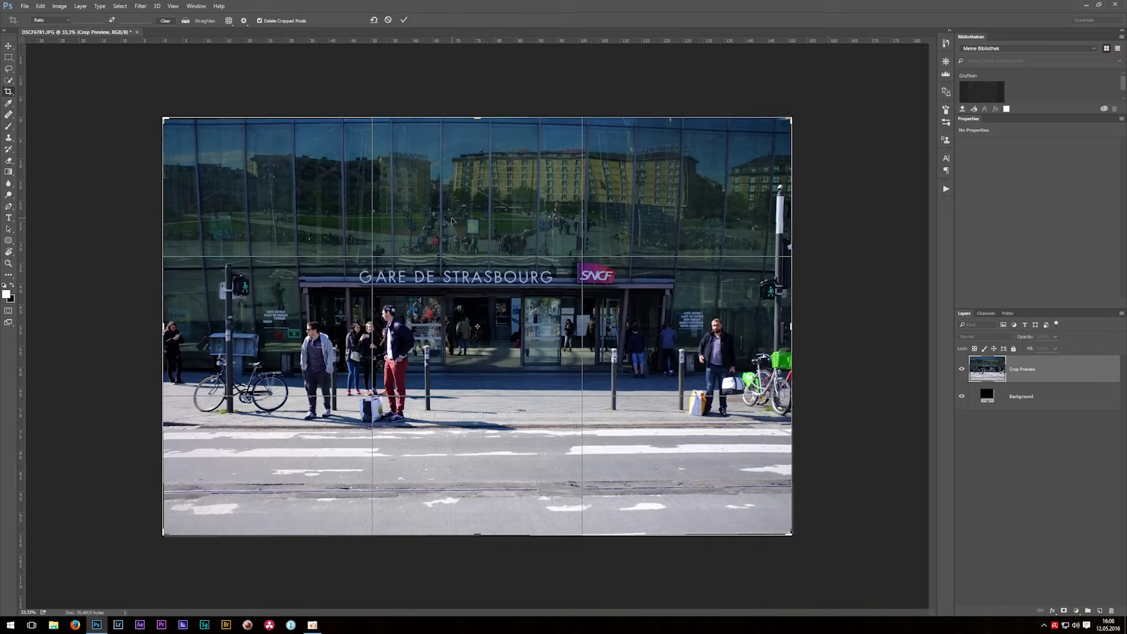
key(Return)
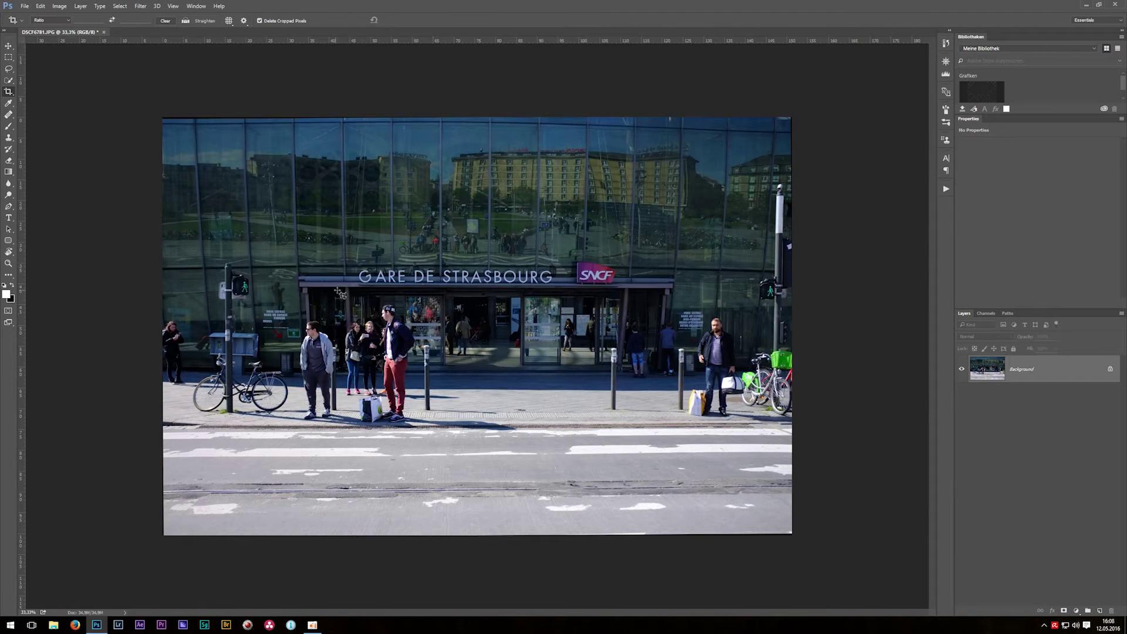
Duplicate the Background as a layer named RAW and open it in Camera Raw Filter.
key(v)
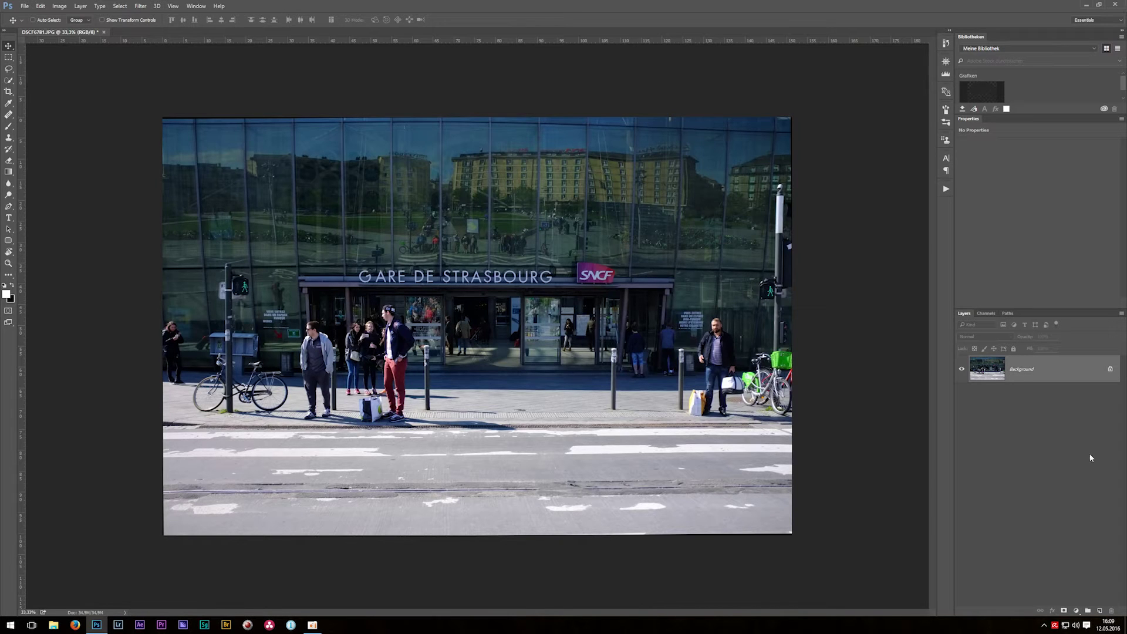
right_click(1056, 369)
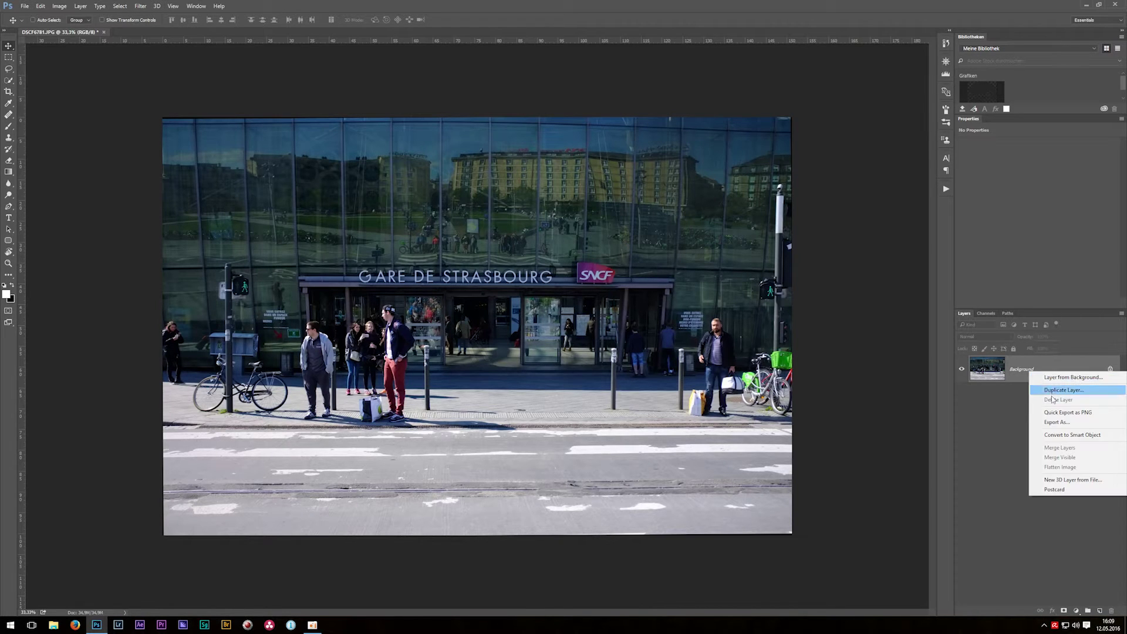
click(1056, 391)
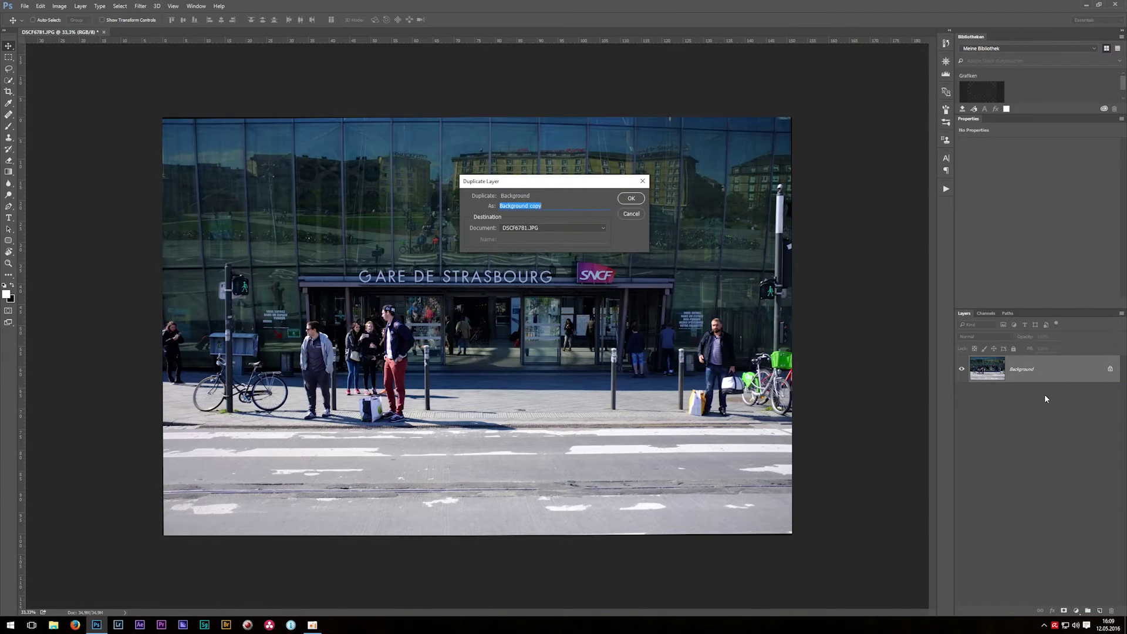
text(RAW)
key(Return)
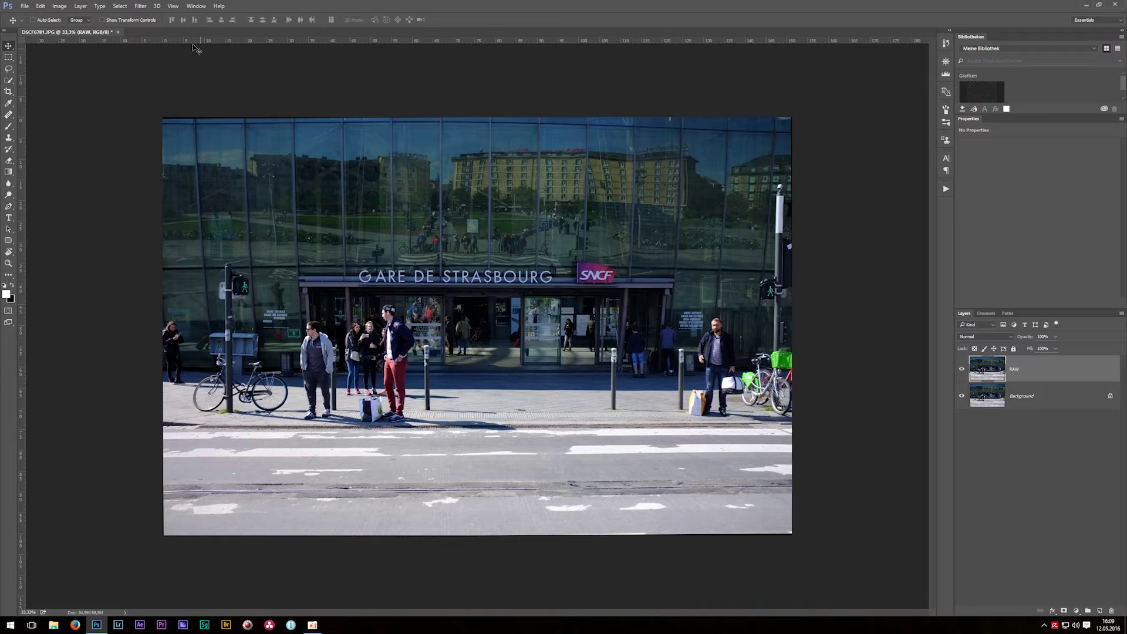
click(141, 6)
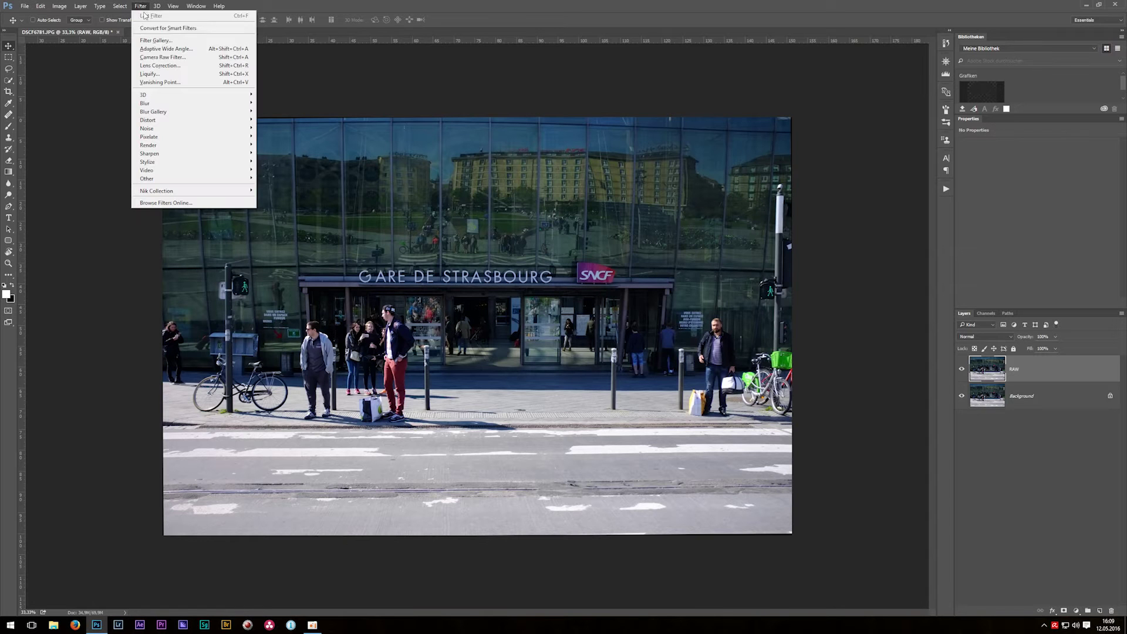
click(200, 59)
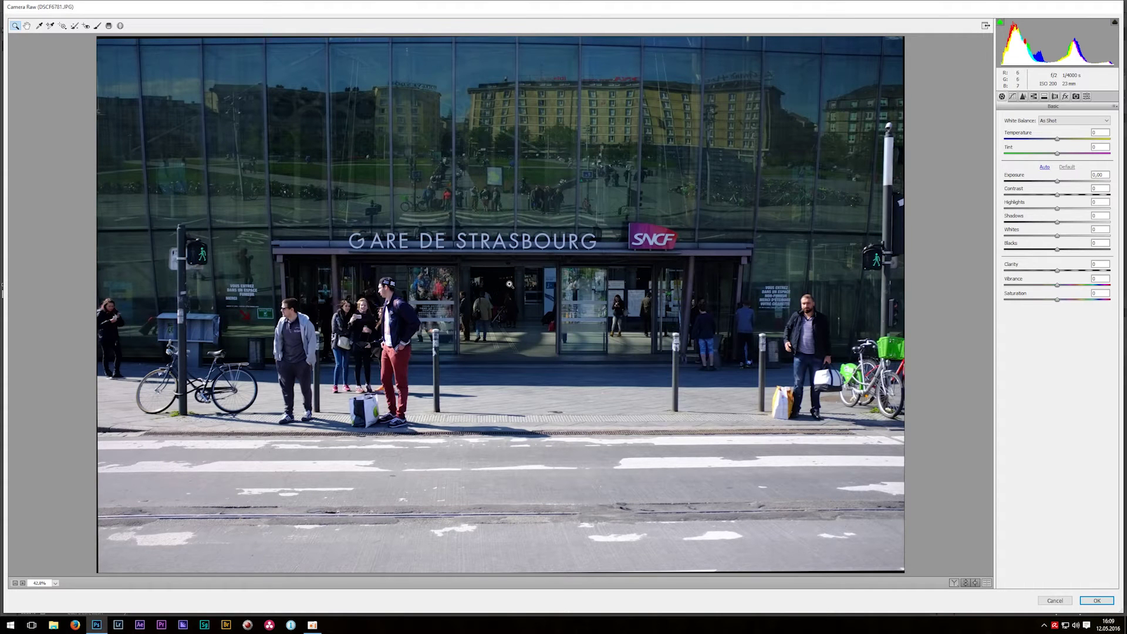
Apply Auto white balance, then set a custom Temperature of +6.
click(1057, 120)
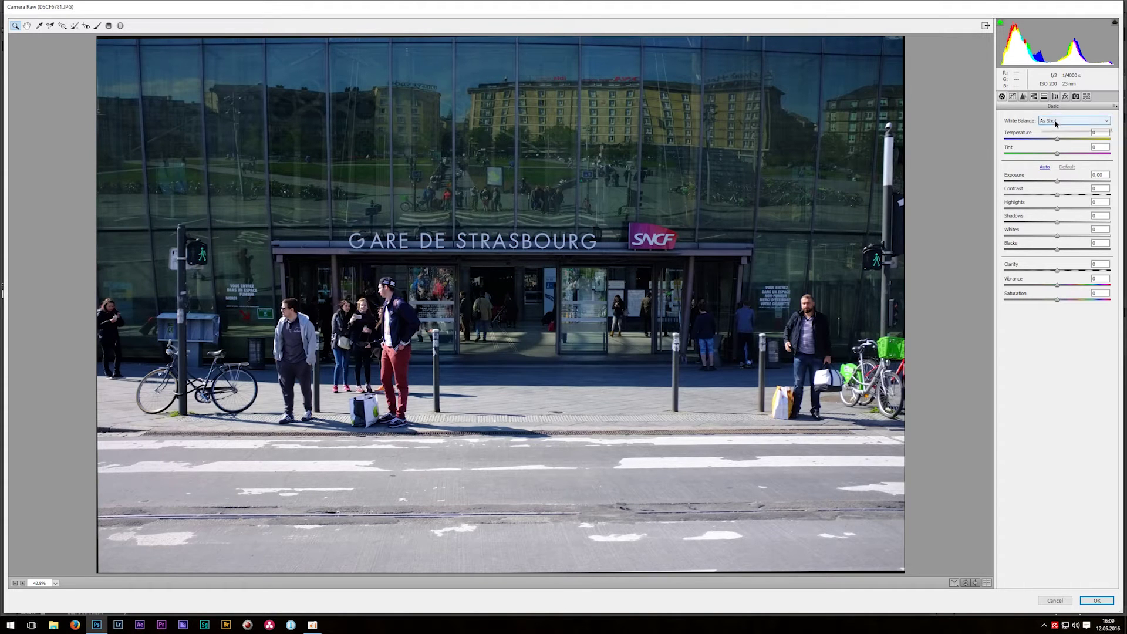
click(1048, 134)
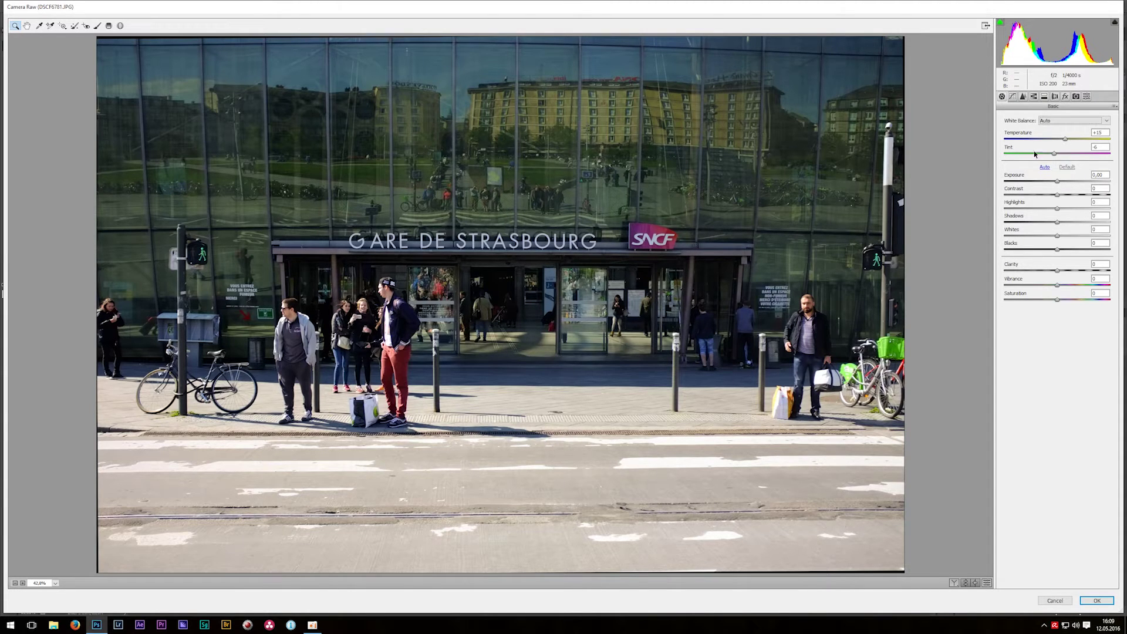
click(1103, 132)
text(5)
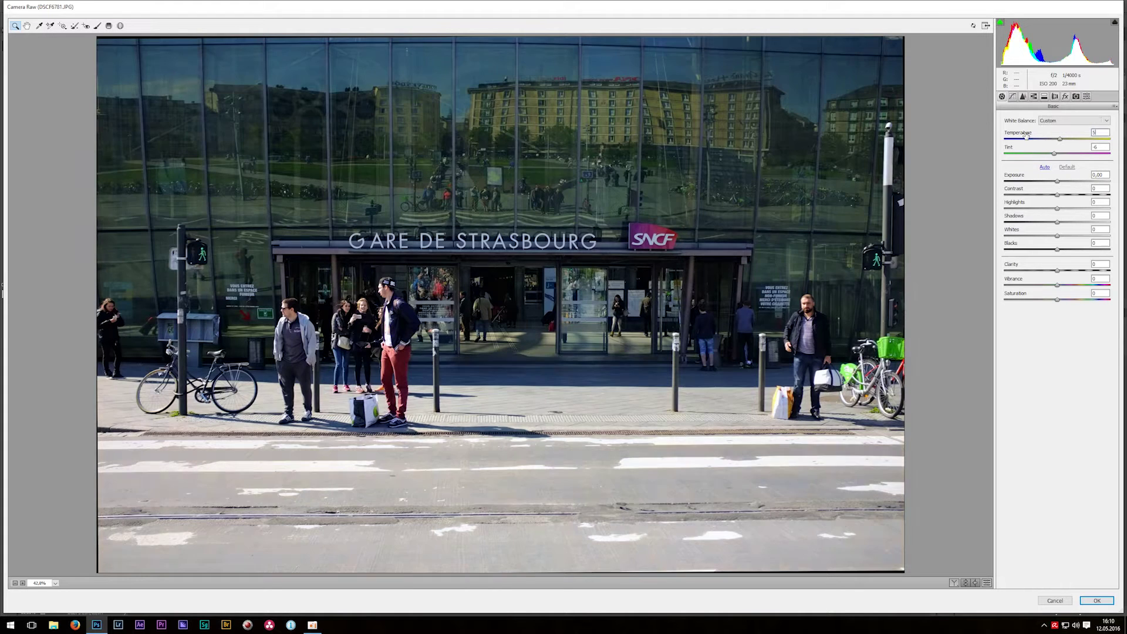
key(Up)
Set Highlights -30, Shadows +30 and Contrast -30, then apply the Camera Raw filter.
drag(1058, 209, 1045, 212)
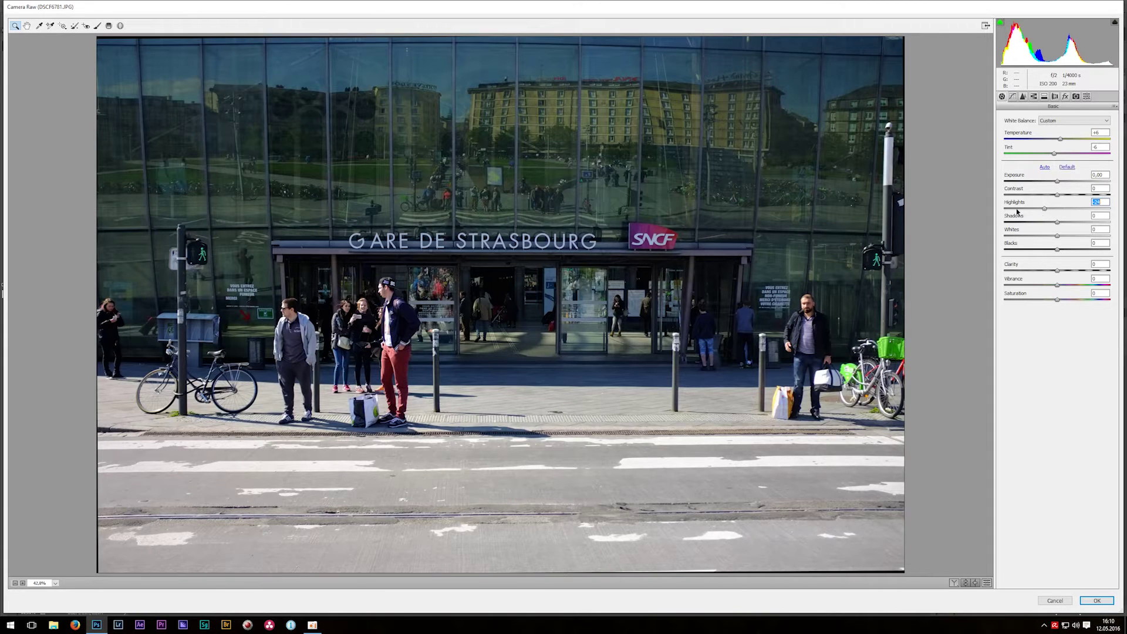
text(-30)
click(1100, 215)
text(30)
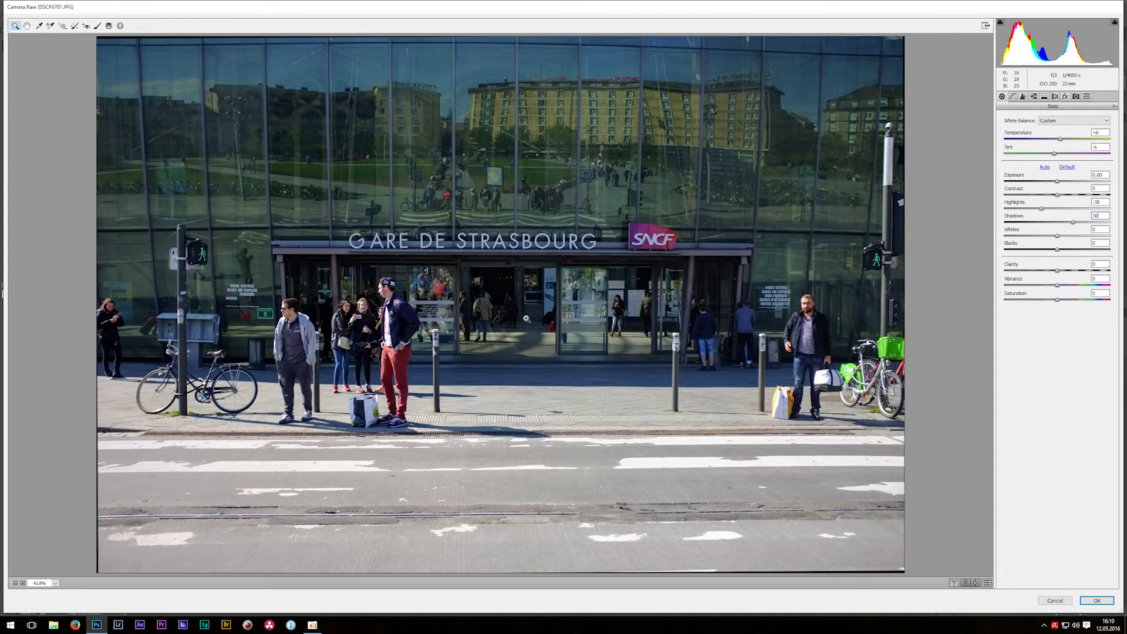
click(1102, 189)
text(-30)
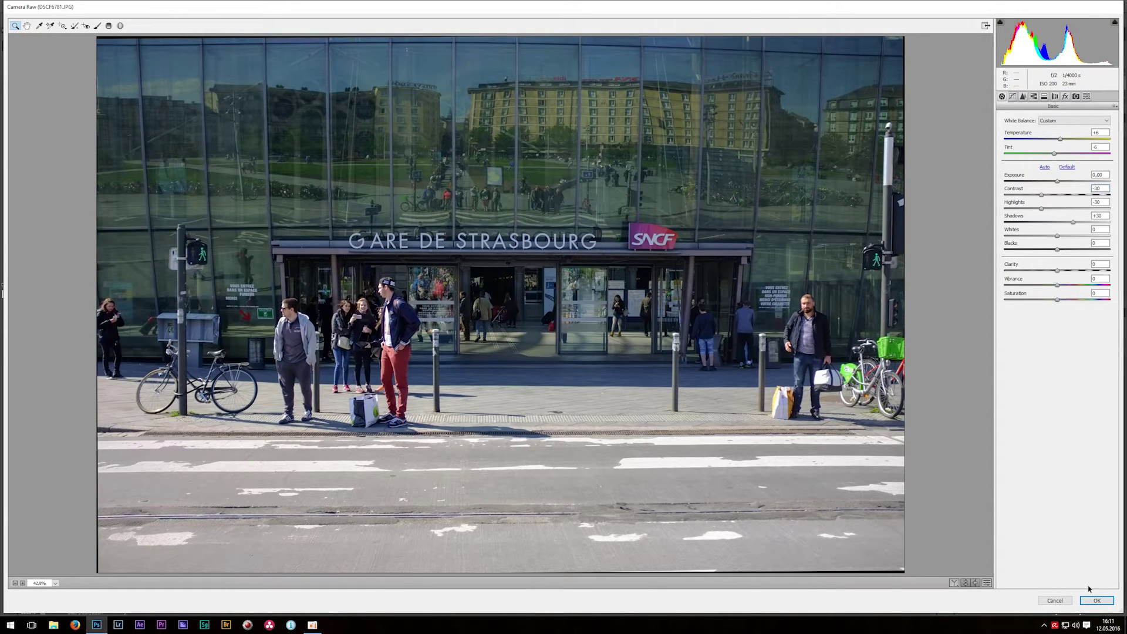
click(1096, 601)
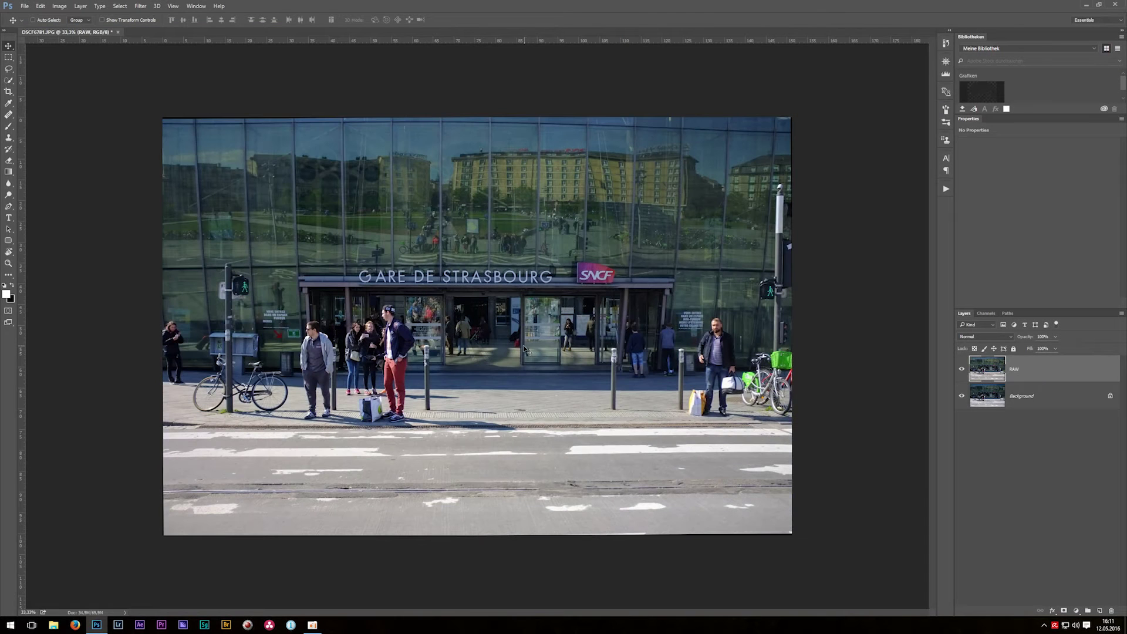
Compare the RAW layer against the original, then add a Black & White adjustment layer.
click(962, 371)
click(963, 371)
click(1076, 610)
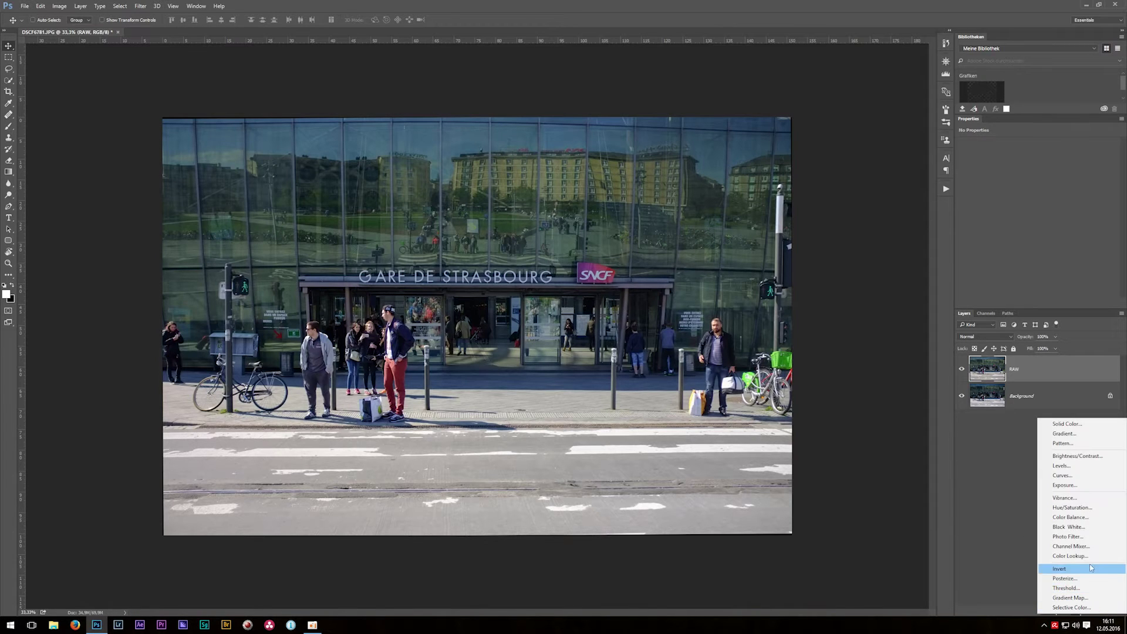
click(1083, 528)
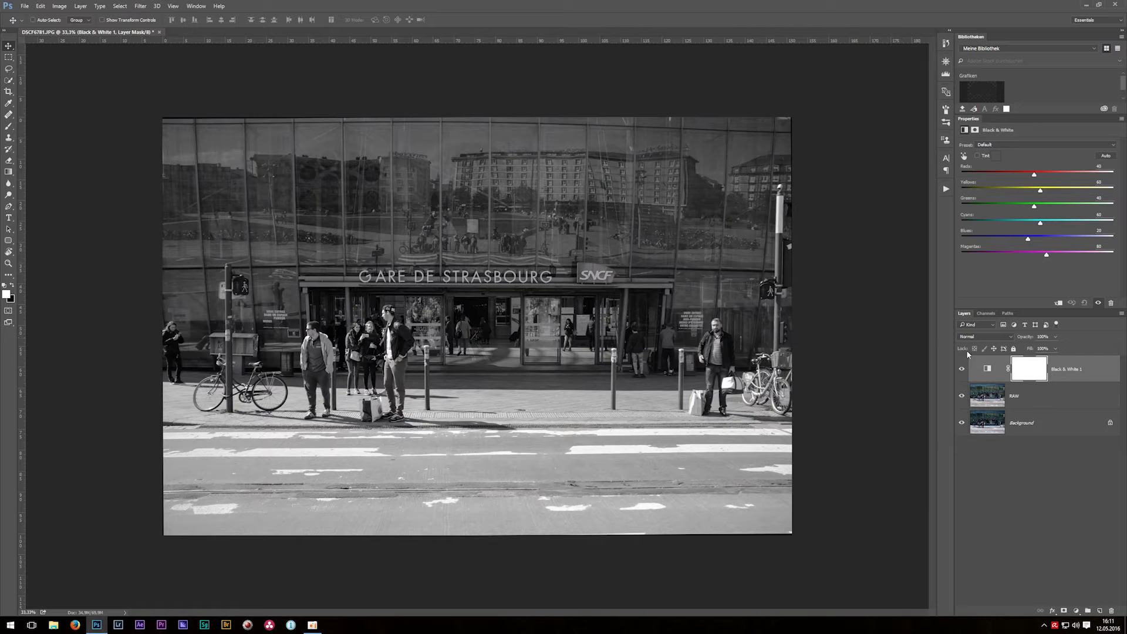
Set the Black & White layer to Multiply blend mode at 60% opacity.
click(983, 337)
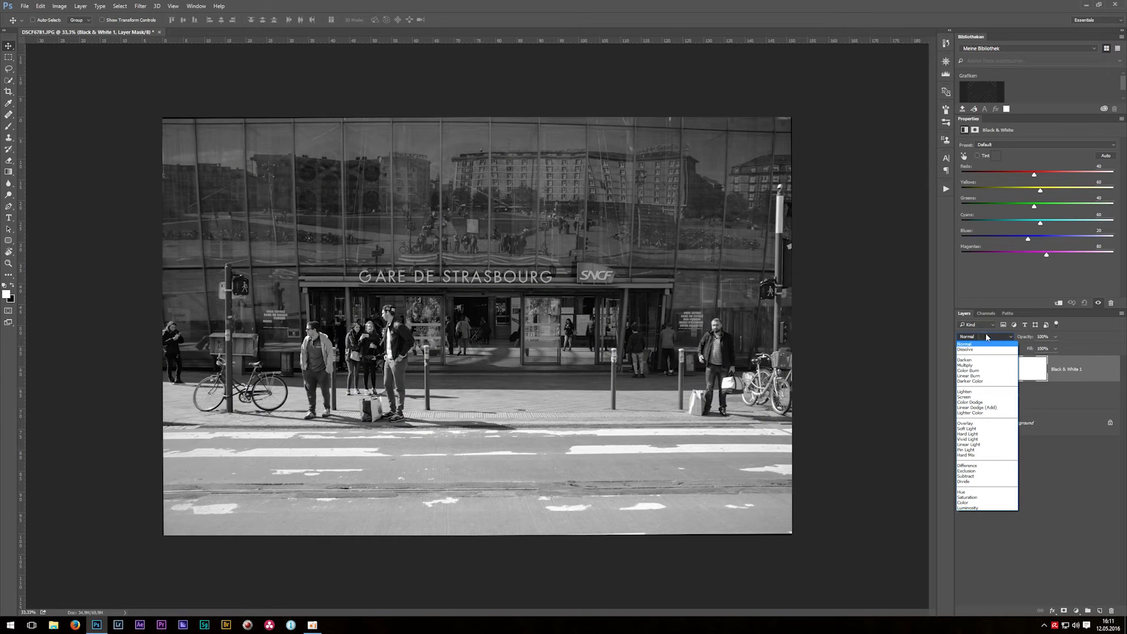
click(966, 365)
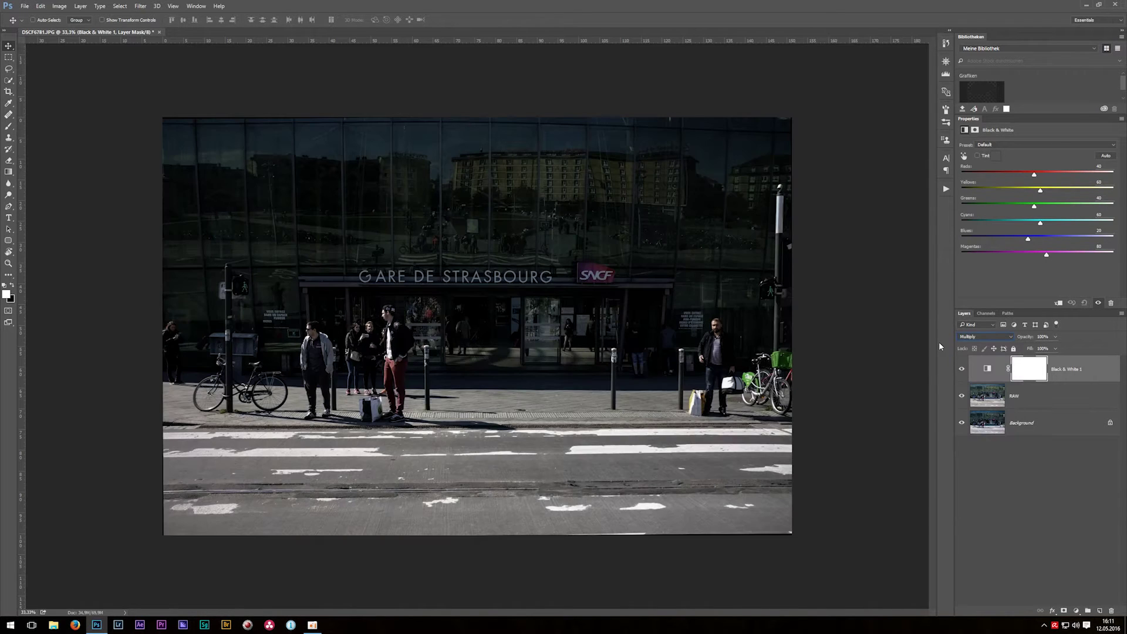
key(ctrl+plus)
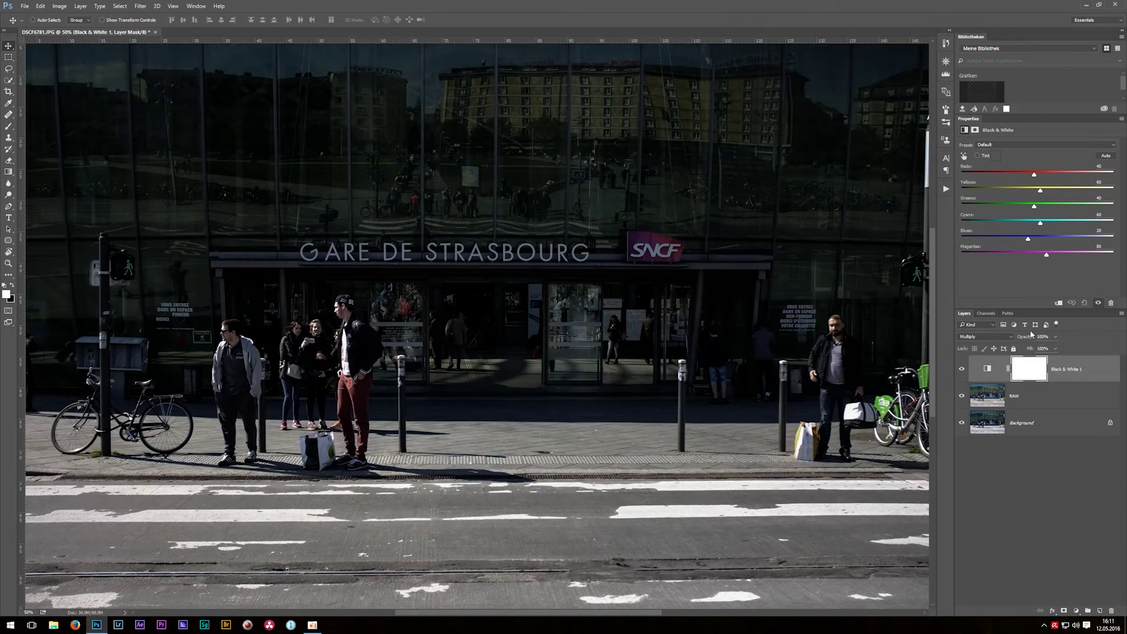
drag(1026, 338, 1001, 338)
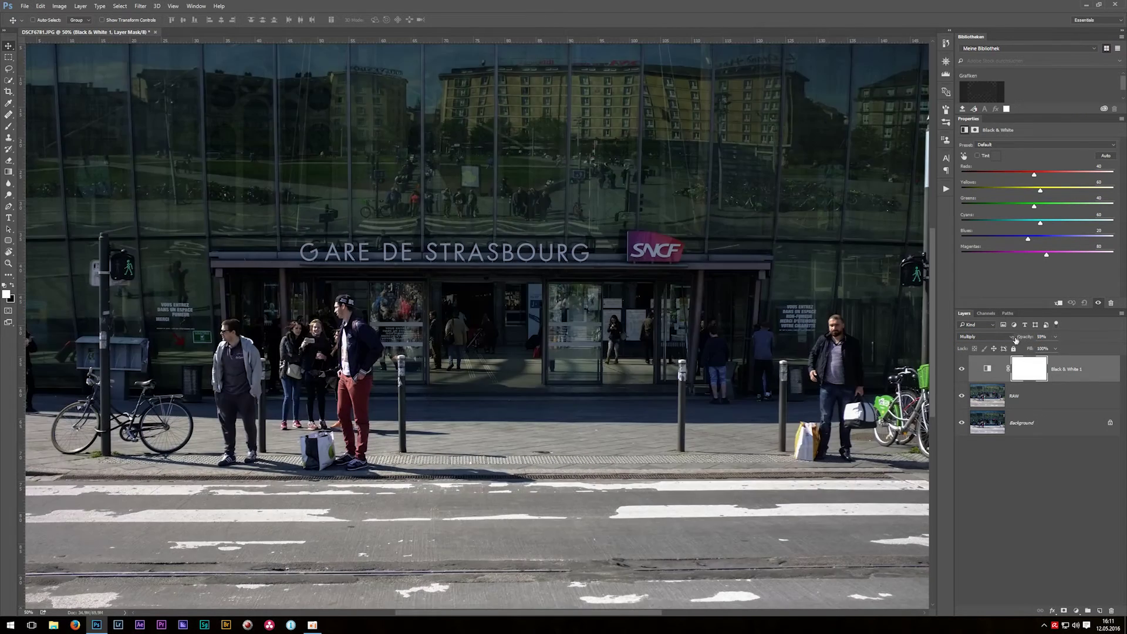
text(50)
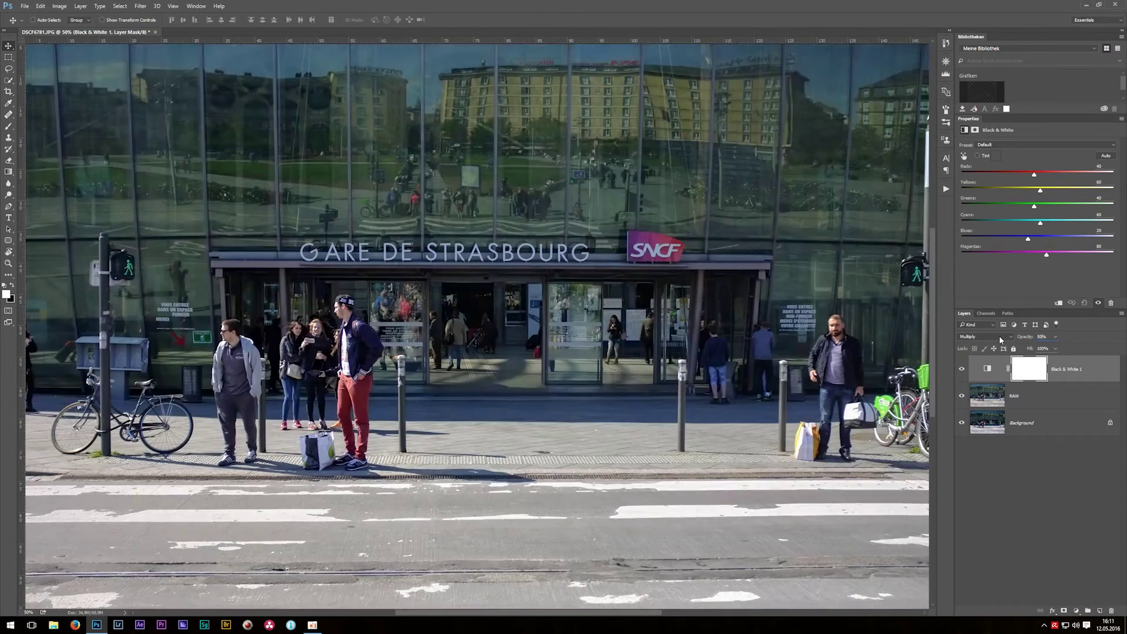
key(Return)
key(6)
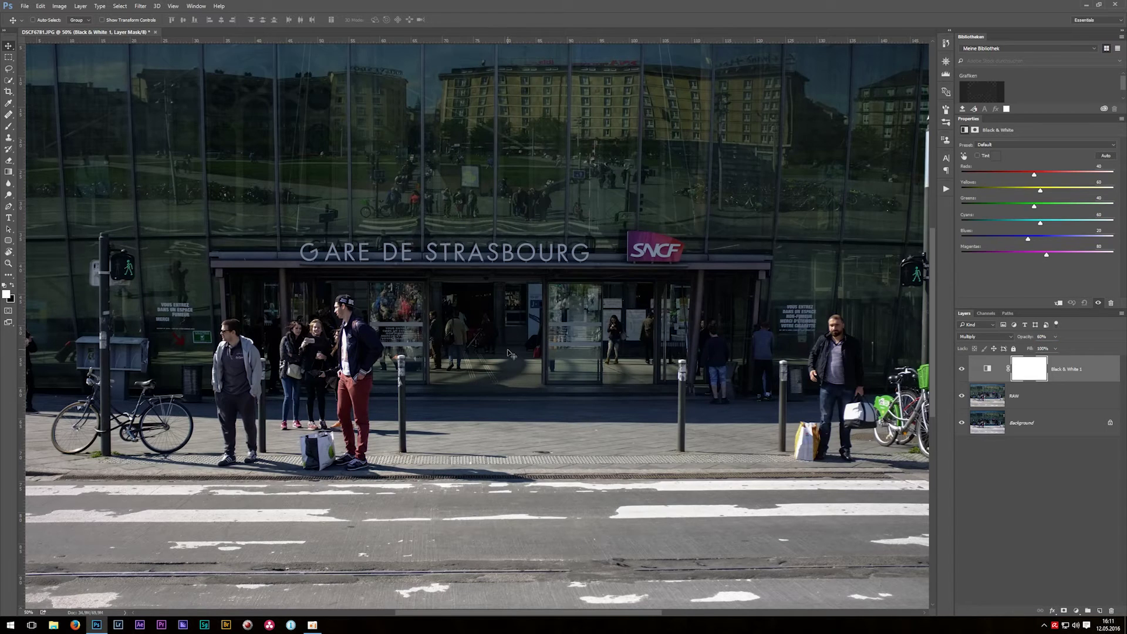
key(ctrl+minus)
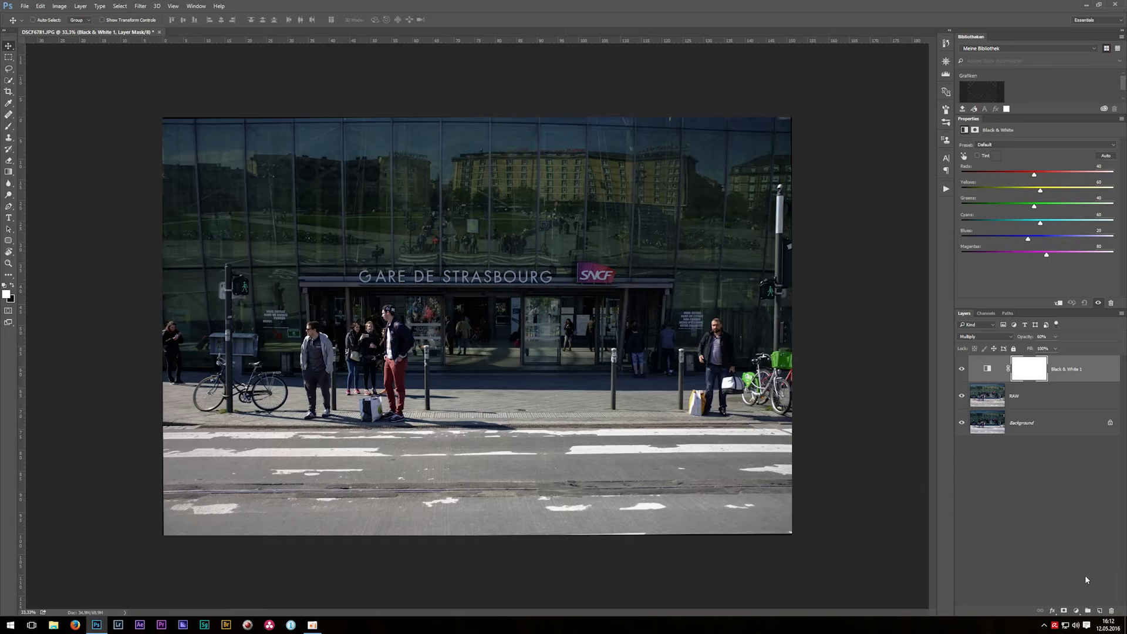
Add a Selective Color layer and set Blacks to Cyan +17 and Yellow -7.
click(1075, 609)
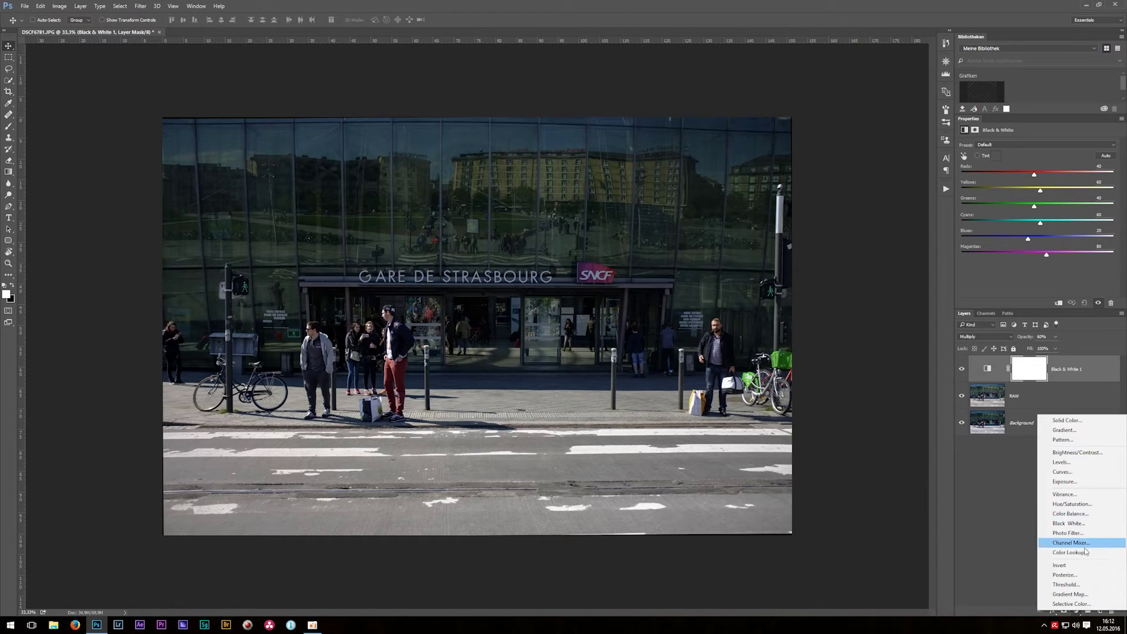
click(1076, 605)
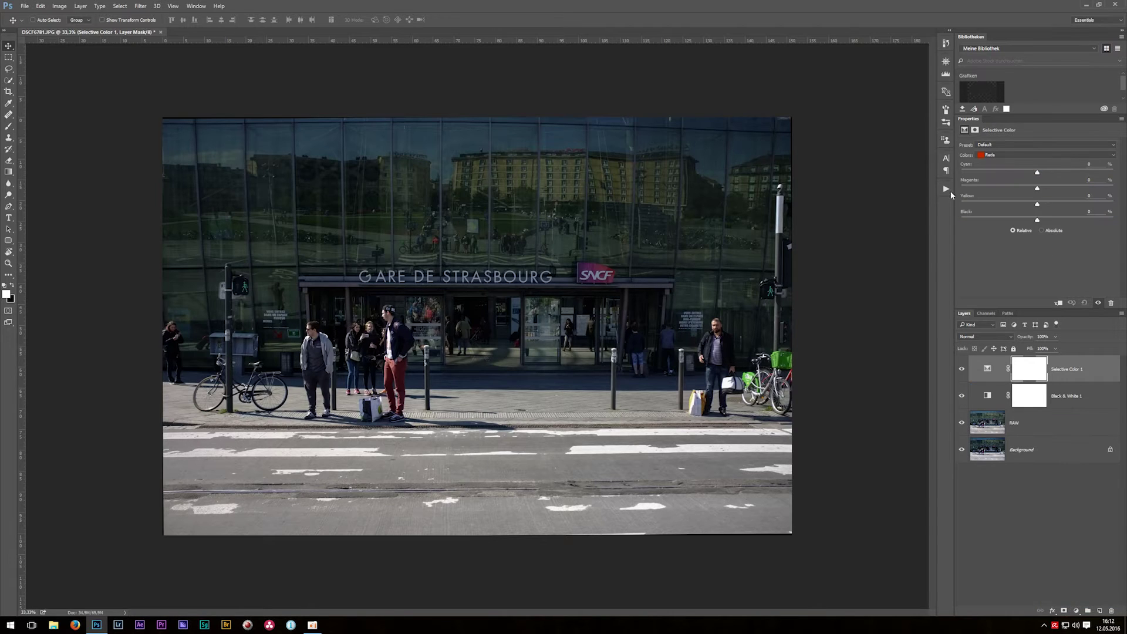
click(1005, 156)
click(996, 213)
drag(1044, 174, 1050, 173)
drag(1038, 209, 984, 200)
text(-7)
Switch the Selective Color range to Whites and raise its Yellow to +37.
click(1004, 155)
click(1003, 214)
click(1005, 156)
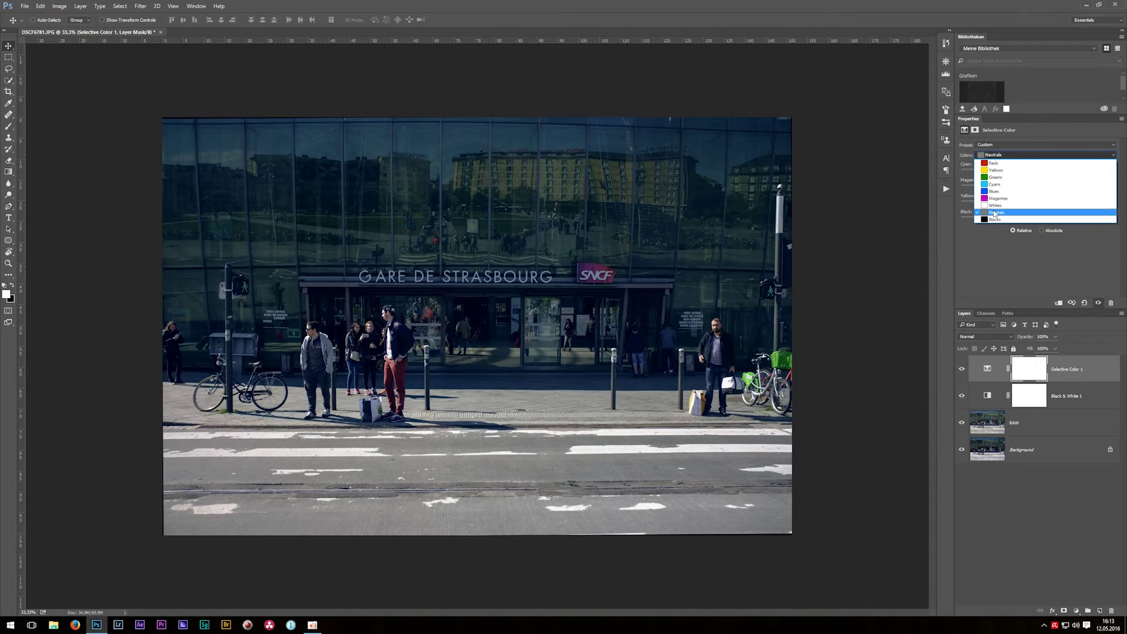
click(1005, 204)
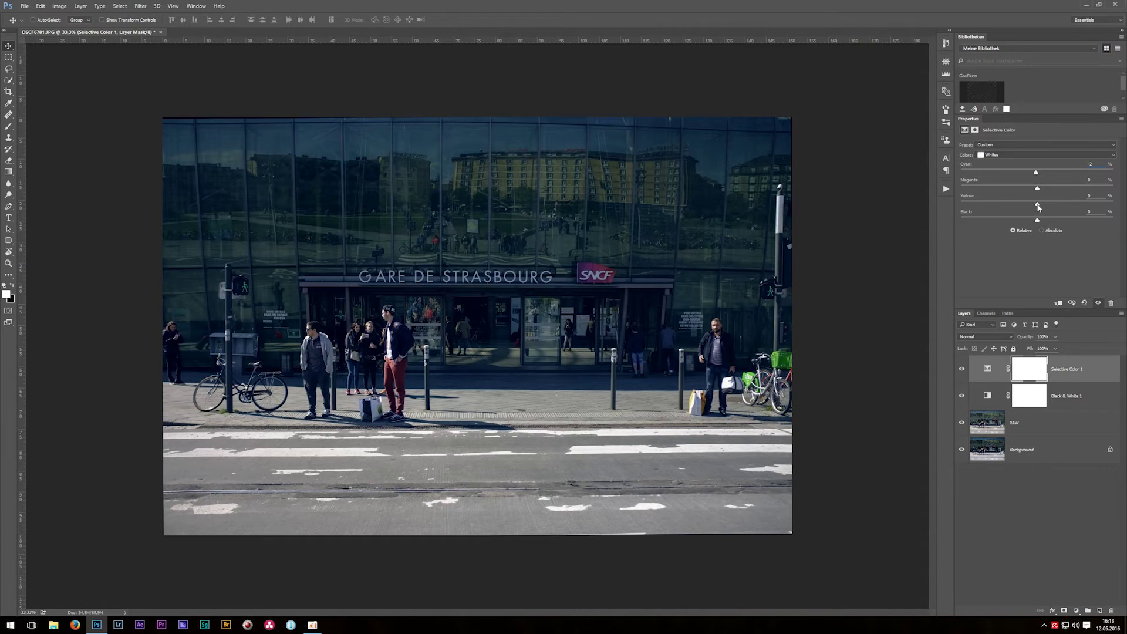
drag(1046, 207, 1066, 206)
Set the Whites Yellow to 20 and blend Selective Color 1 in Color mode.
click(1100, 198)
click(990, 336)
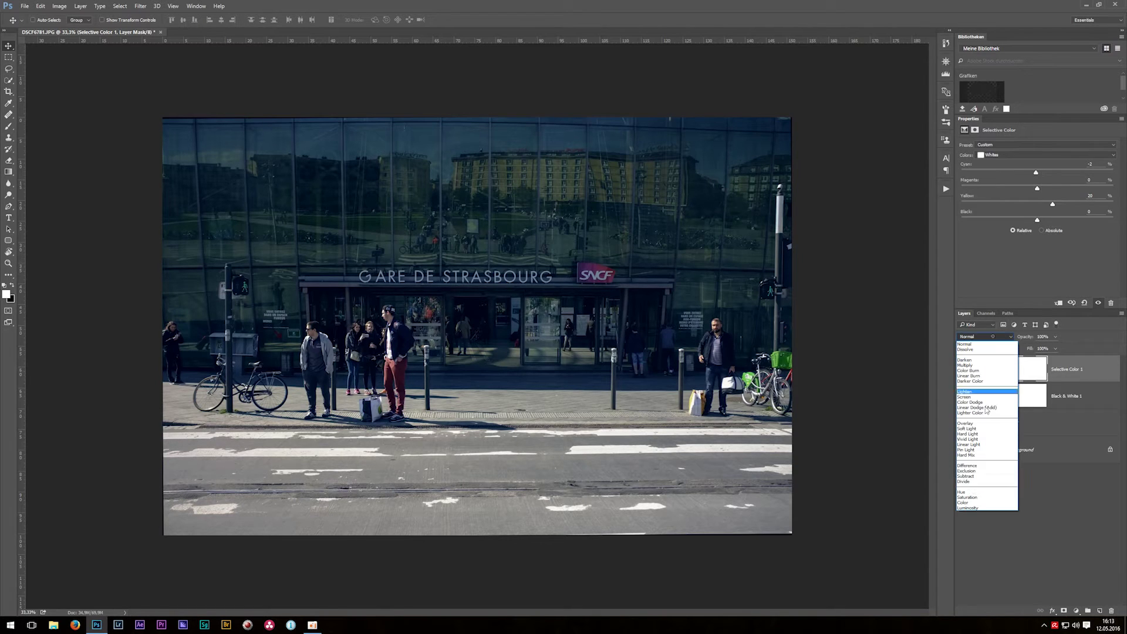
click(967, 503)
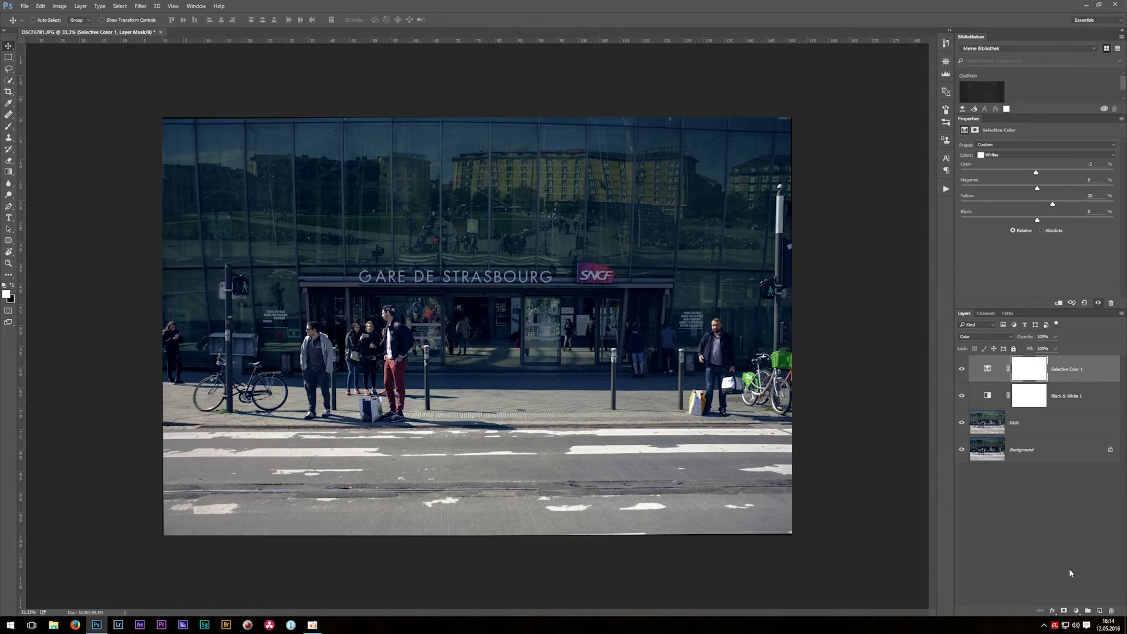
click(1076, 610)
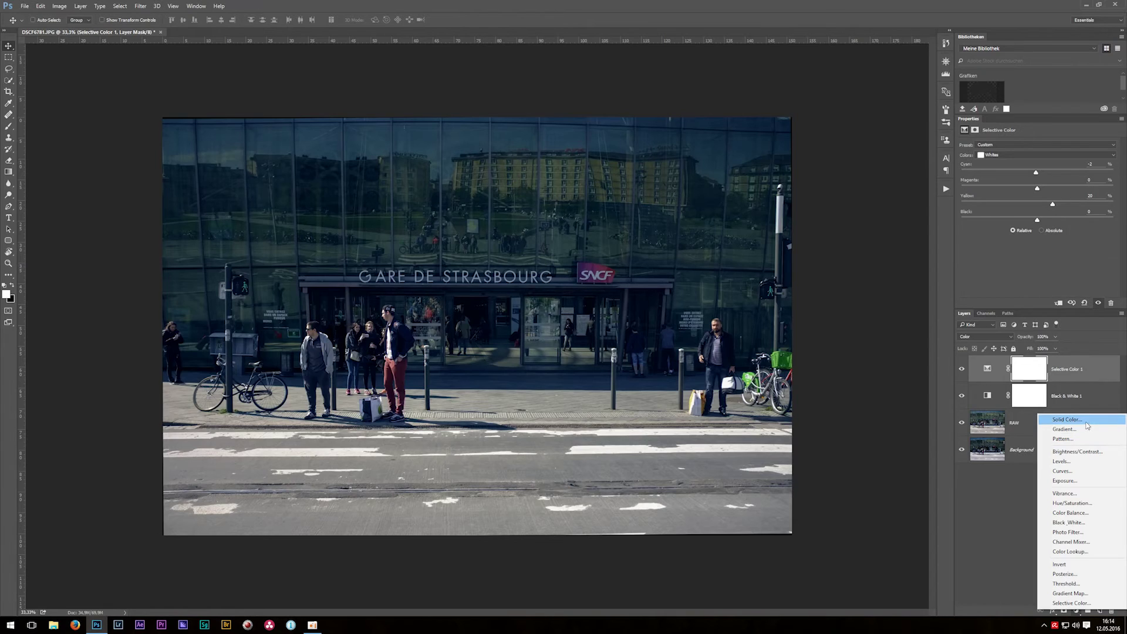
Add a navy #162c4d Solid Color fill layer, hide it, and target its mask.
click(1087, 424)
mouse_move(248, 267)
mouse_down()
mouse_move(246, 251)
mouse_move(204, 283)
mouse_up()
drag(246, 250, 245, 254)
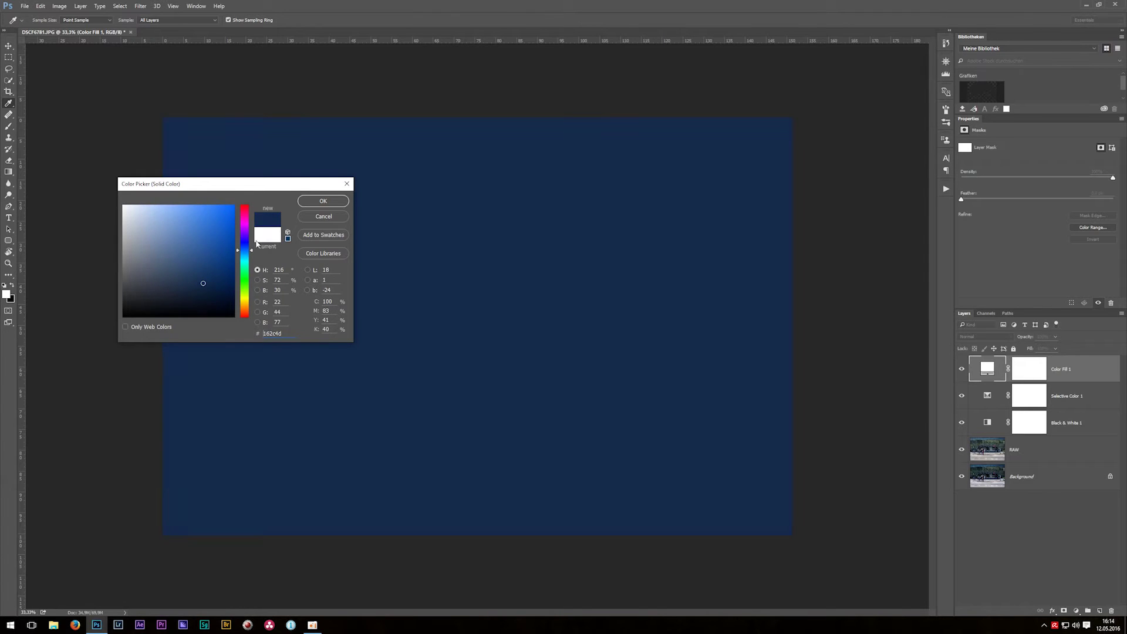
click(330, 202)
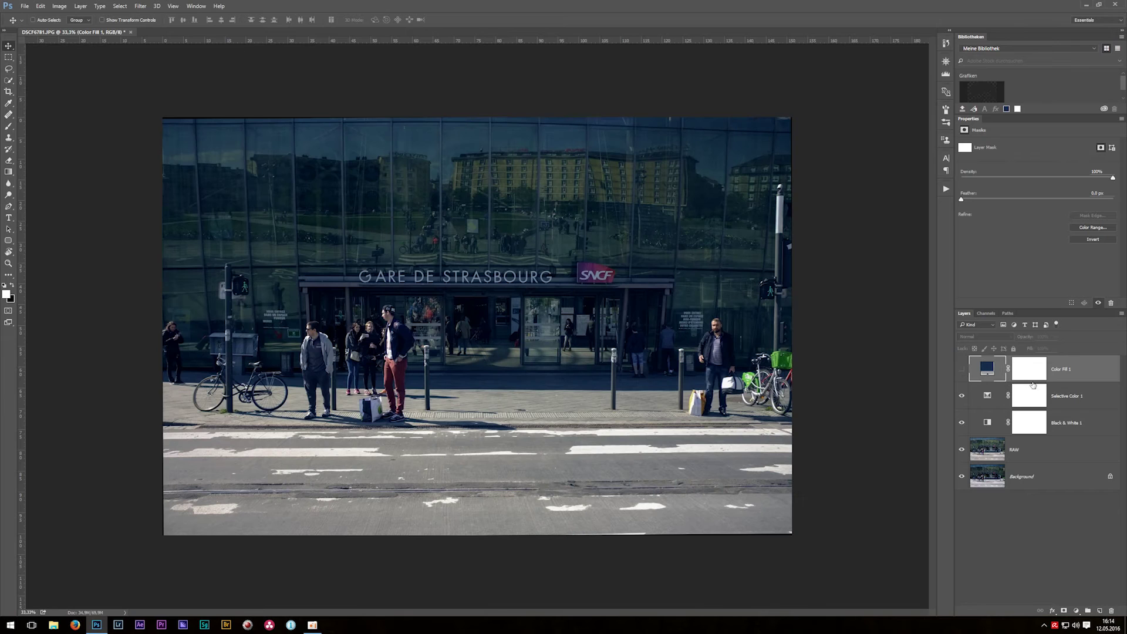
click(962, 369)
click(1031, 373)
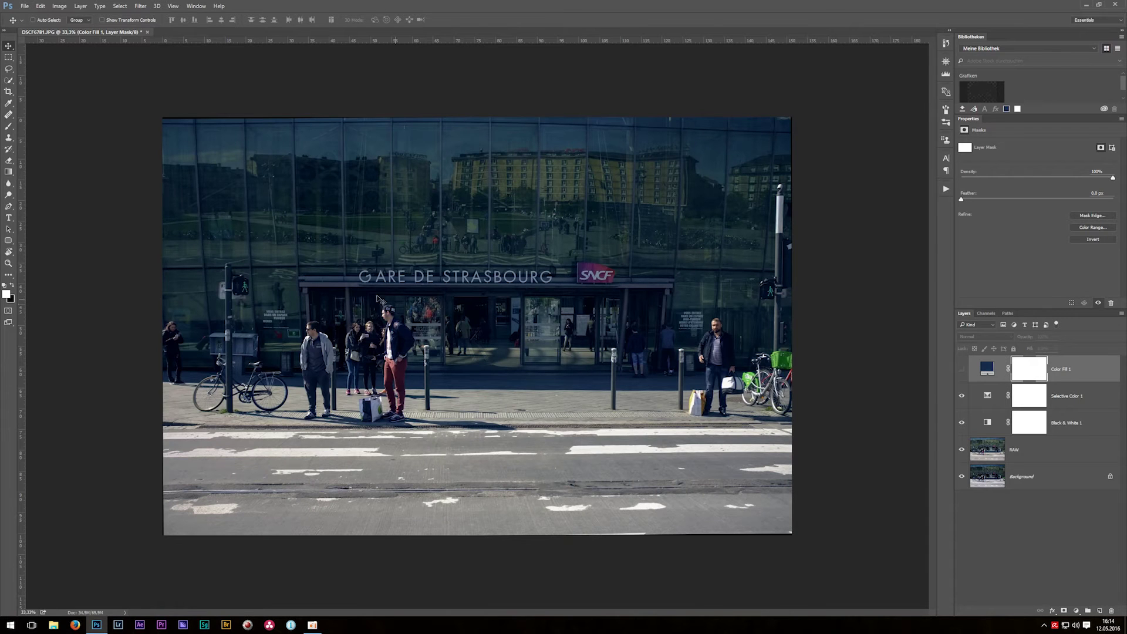
Apply Image into the Color Fill 1 mask, show the layer, and invert the mask.
click(61, 7)
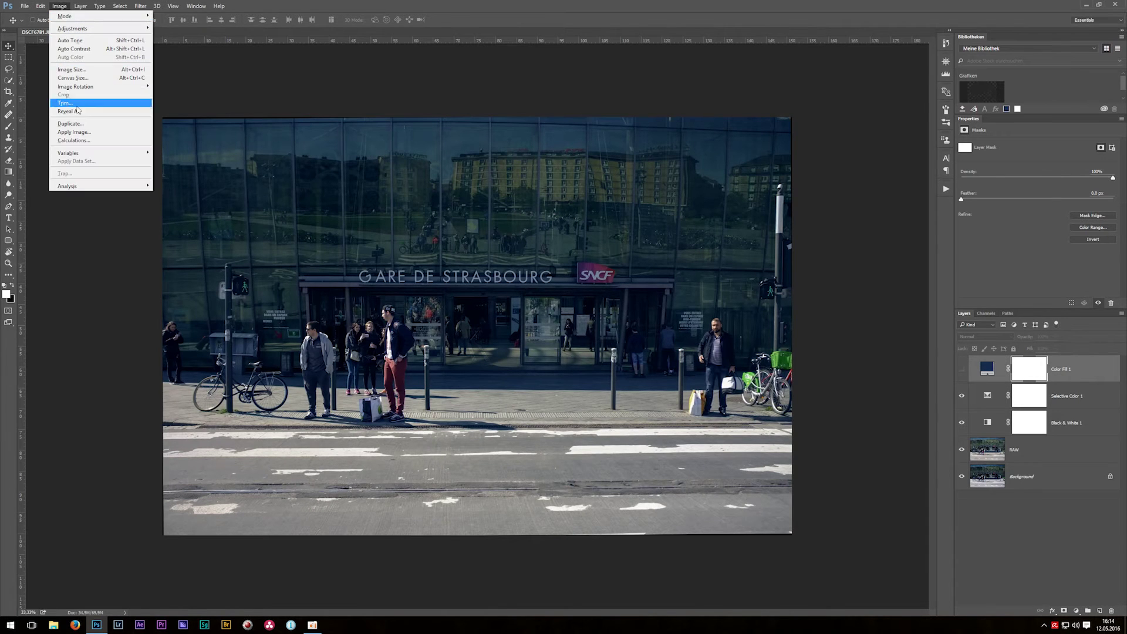
click(81, 133)
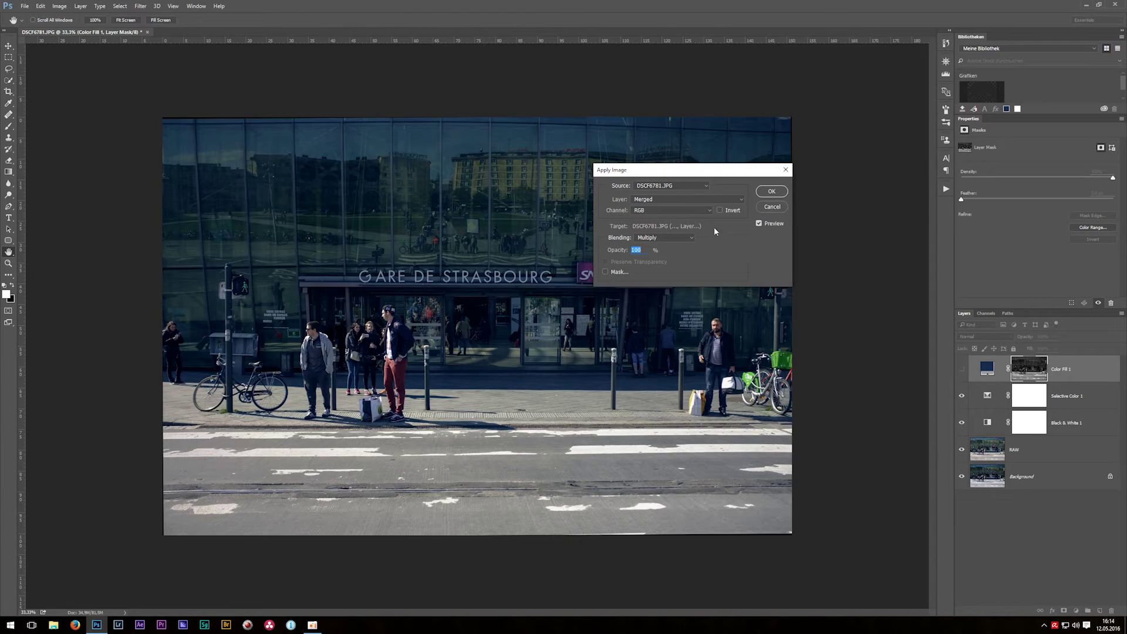
click(773, 194)
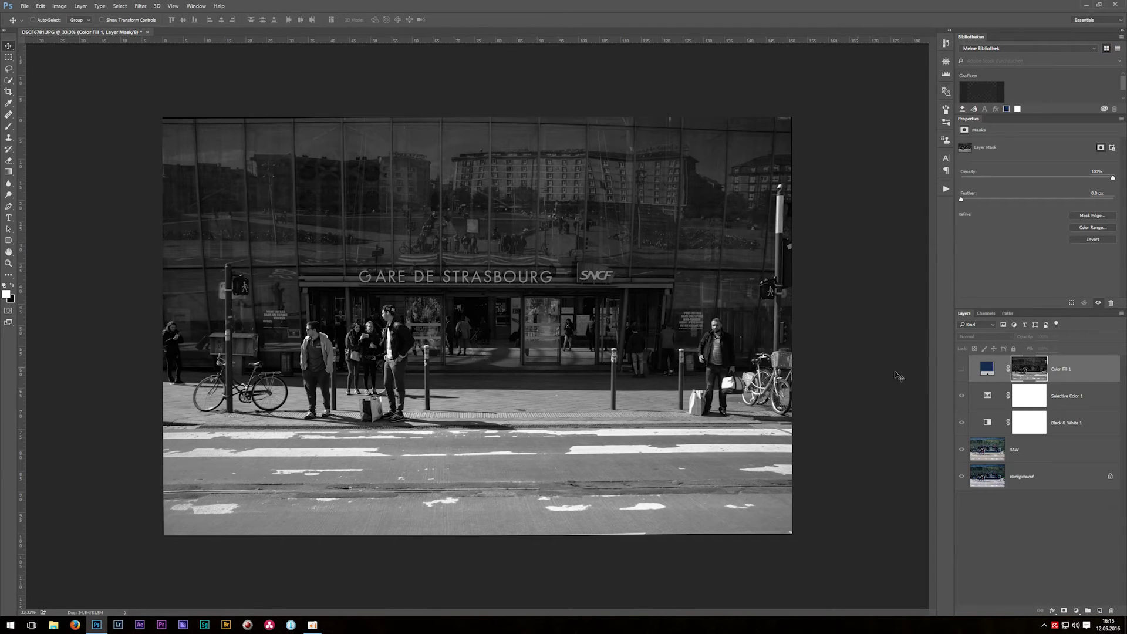
click(961, 369)
click(962, 370)
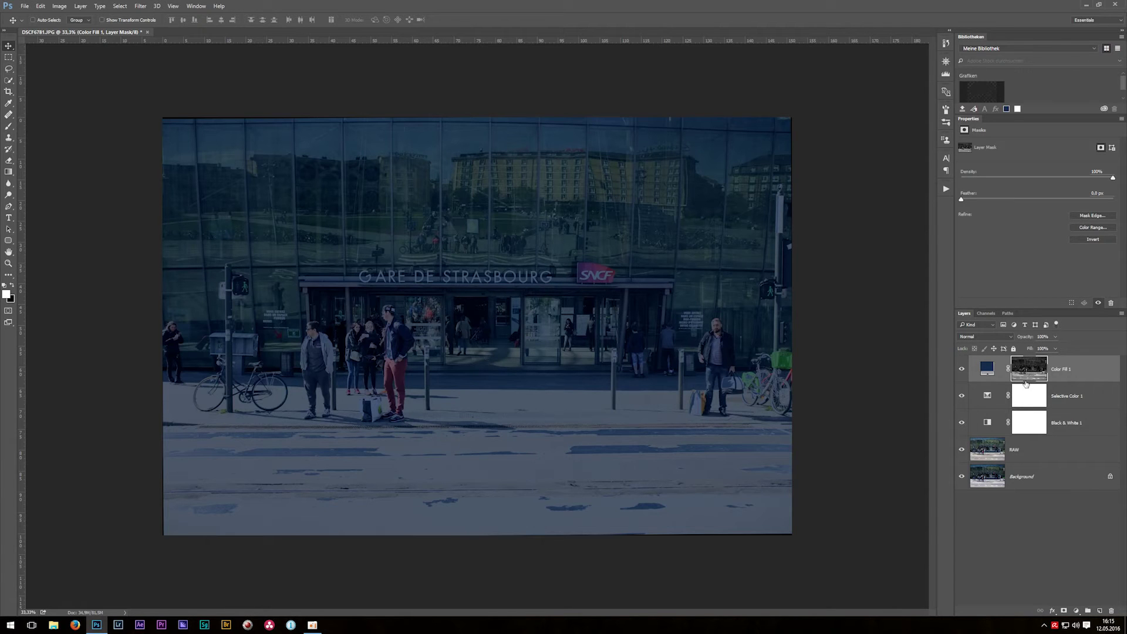
key(ctrl+i)
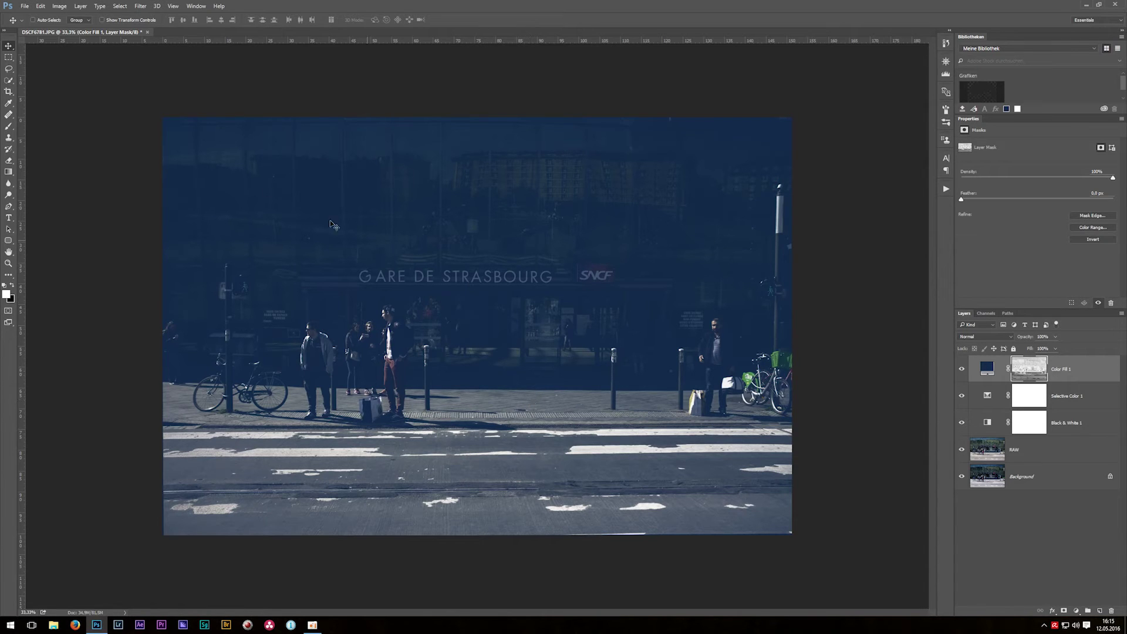
Apply Levels 101, 0.83, 222 to the Color Fill 1 mask and preview the mask alone.
click(59, 7)
mouse_move(72, 28)
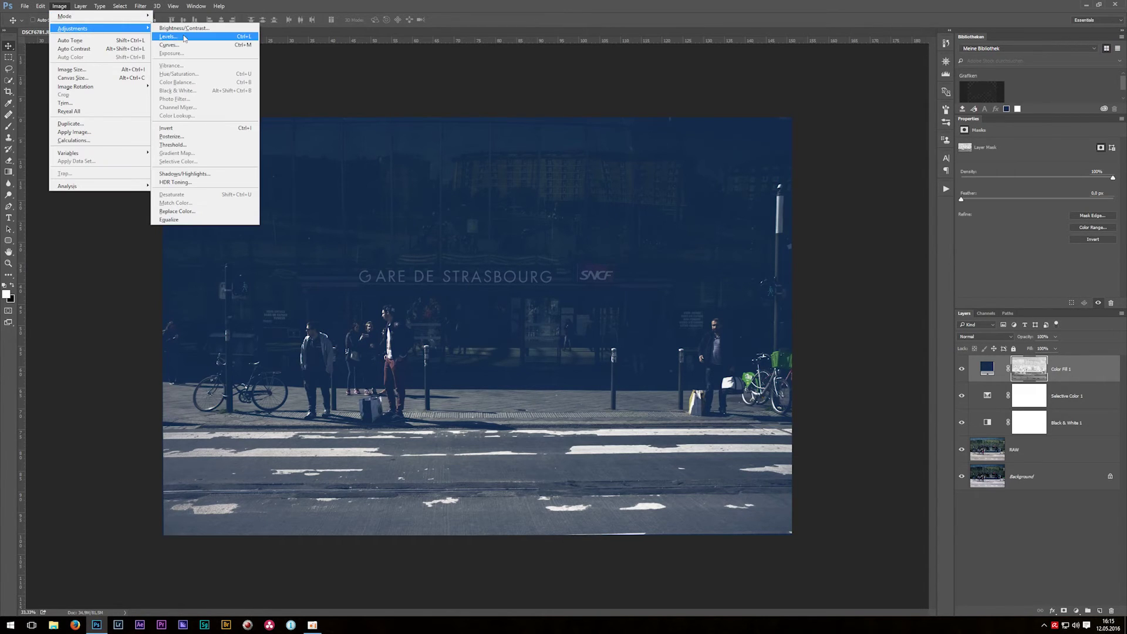
click(196, 39)
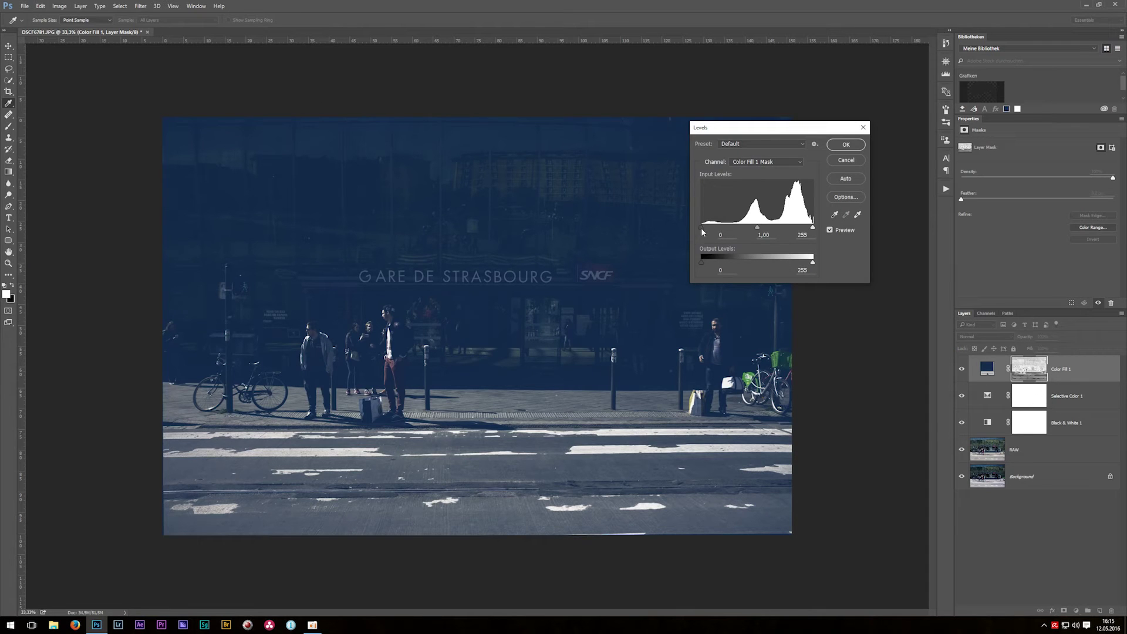
drag(707, 229, 746, 226)
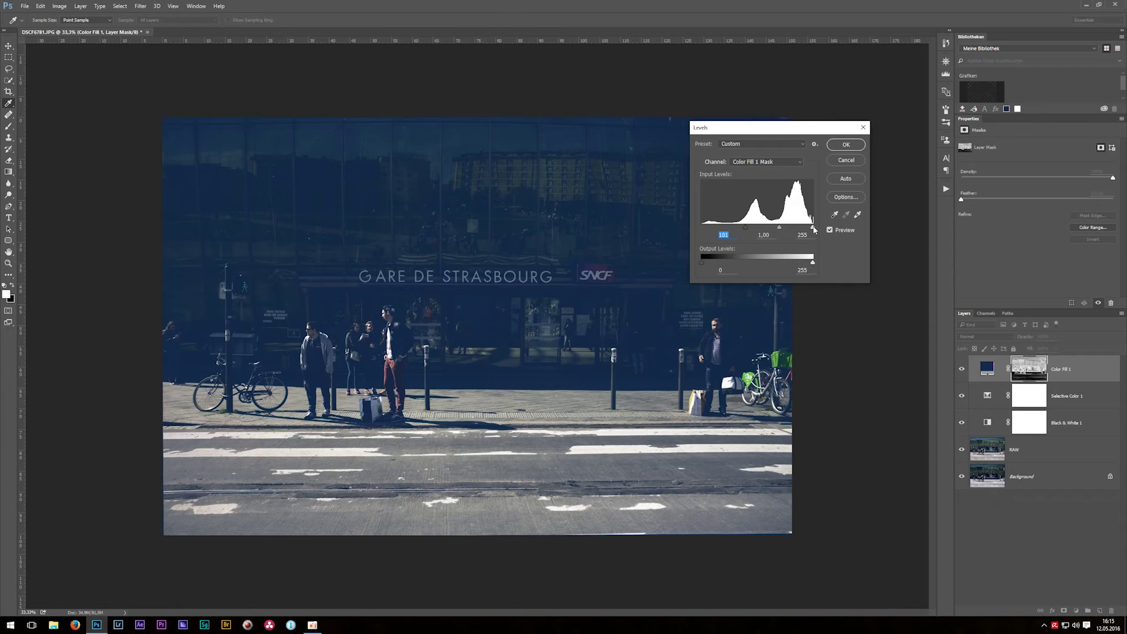
drag(813, 228, 778, 228)
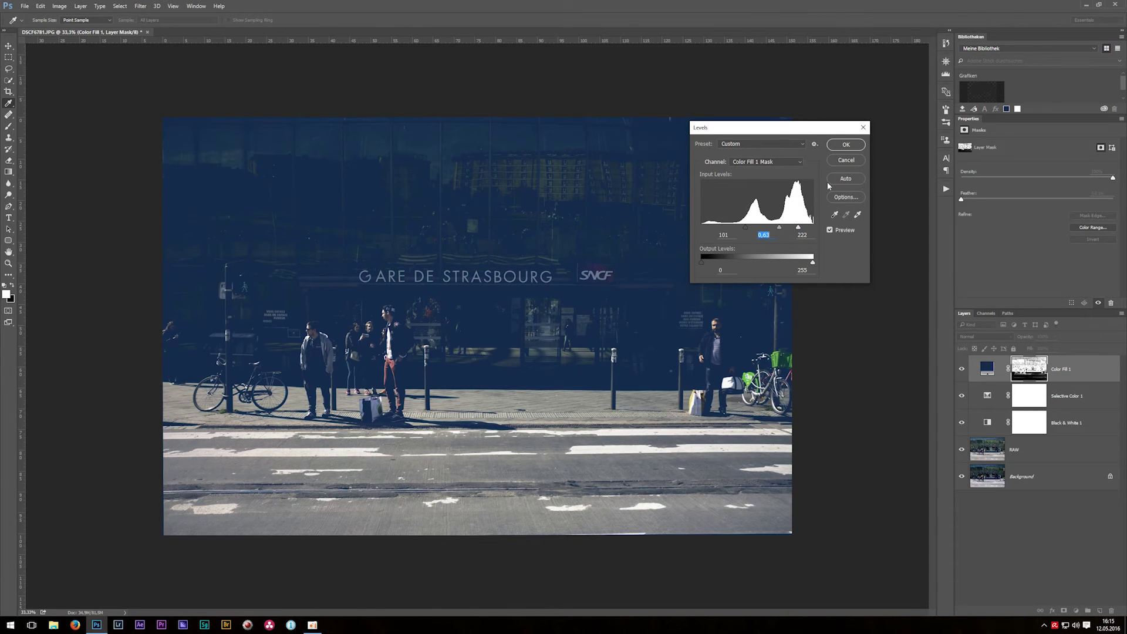
click(846, 145)
alt+click(1026, 376)
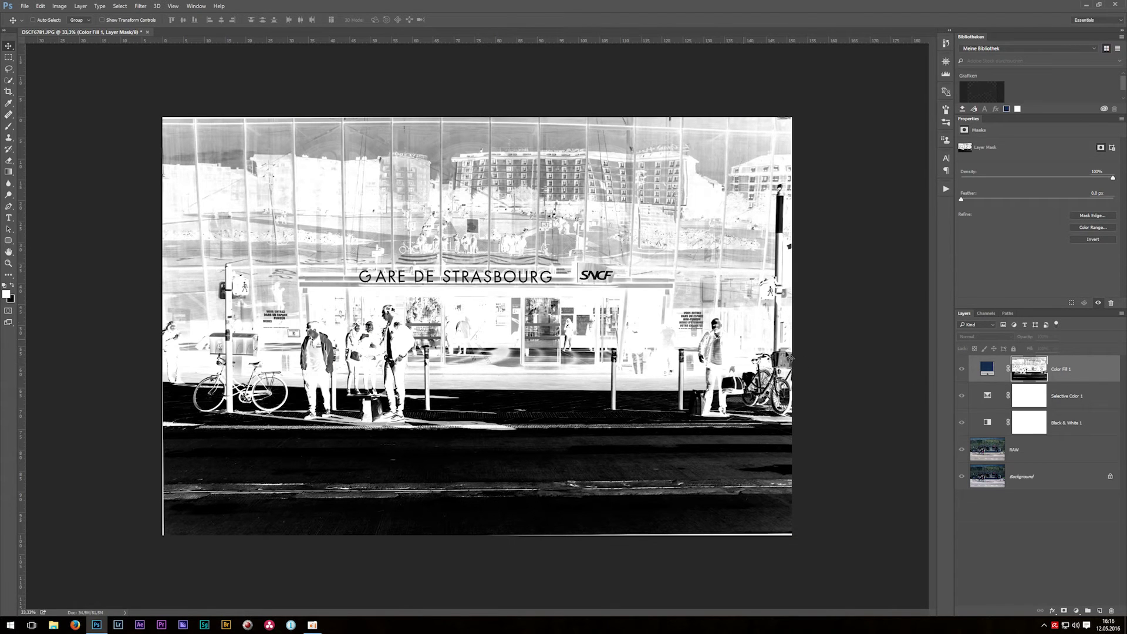
alt+click(1029, 374)
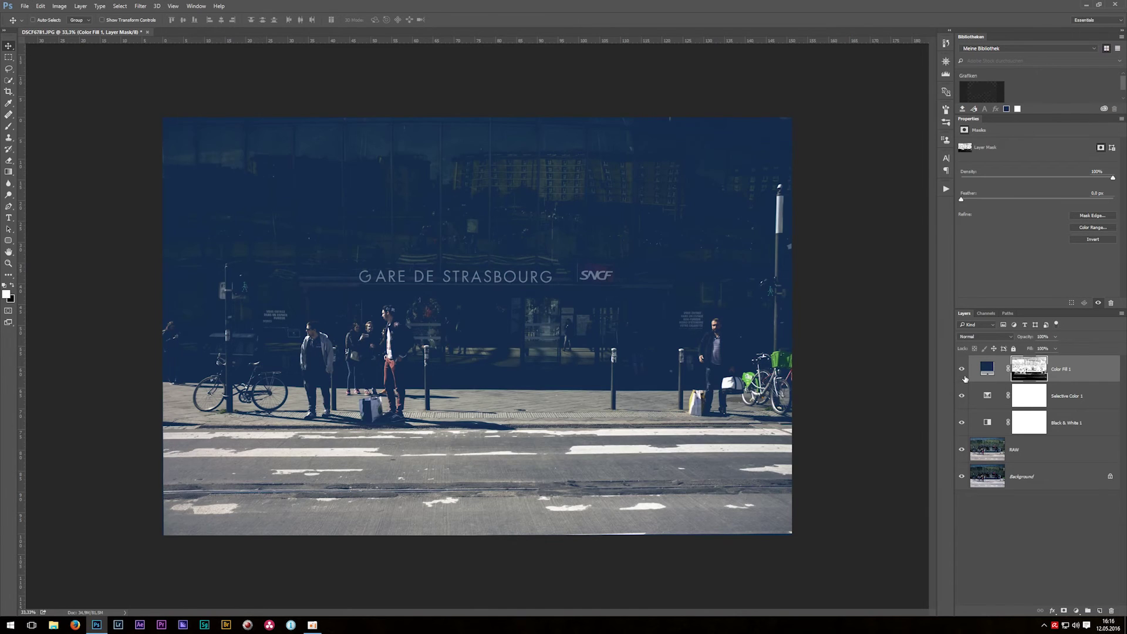
Try Multiply, Overlay and Linear Light blend modes on the navy fill layer.
click(962, 373)
click(962, 371)
click(992, 337)
click(976, 363)
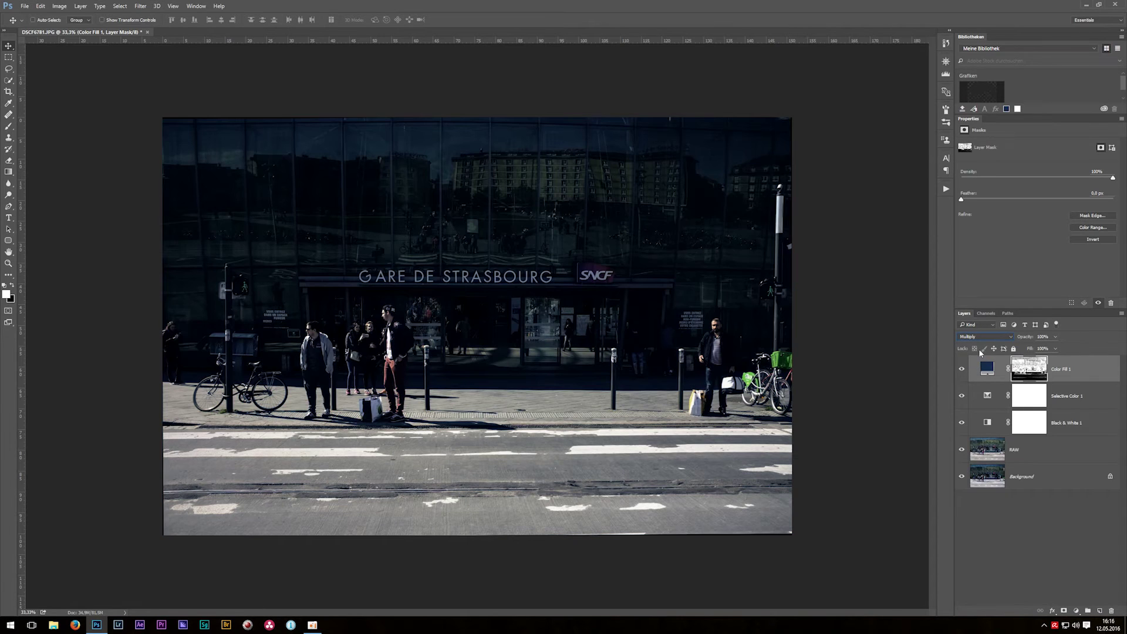
click(986, 338)
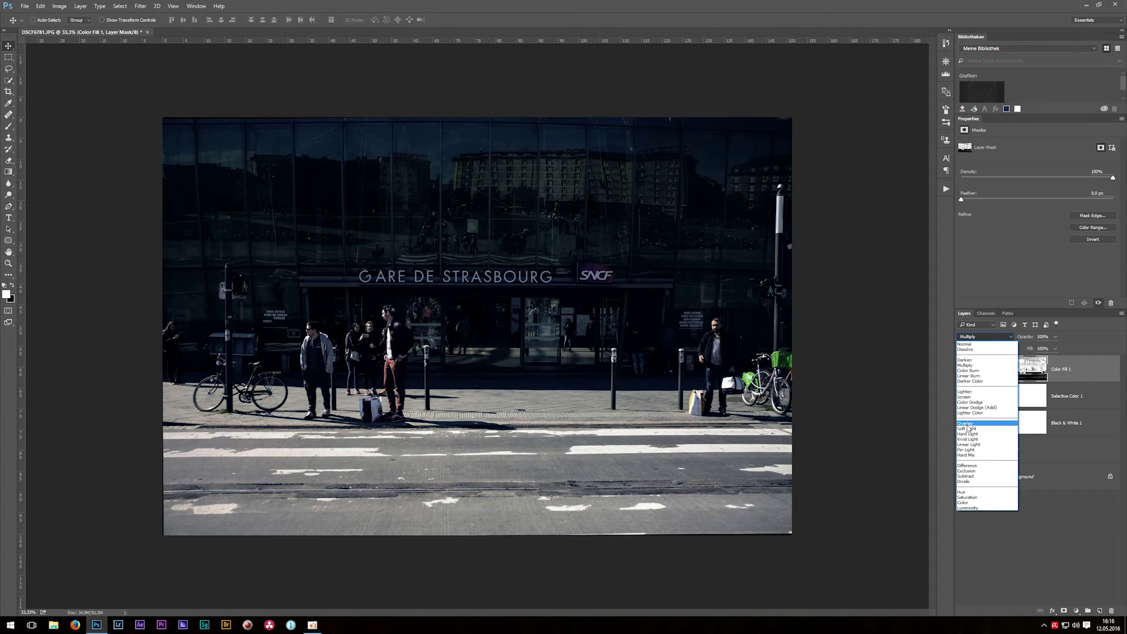
click(972, 423)
click(993, 338)
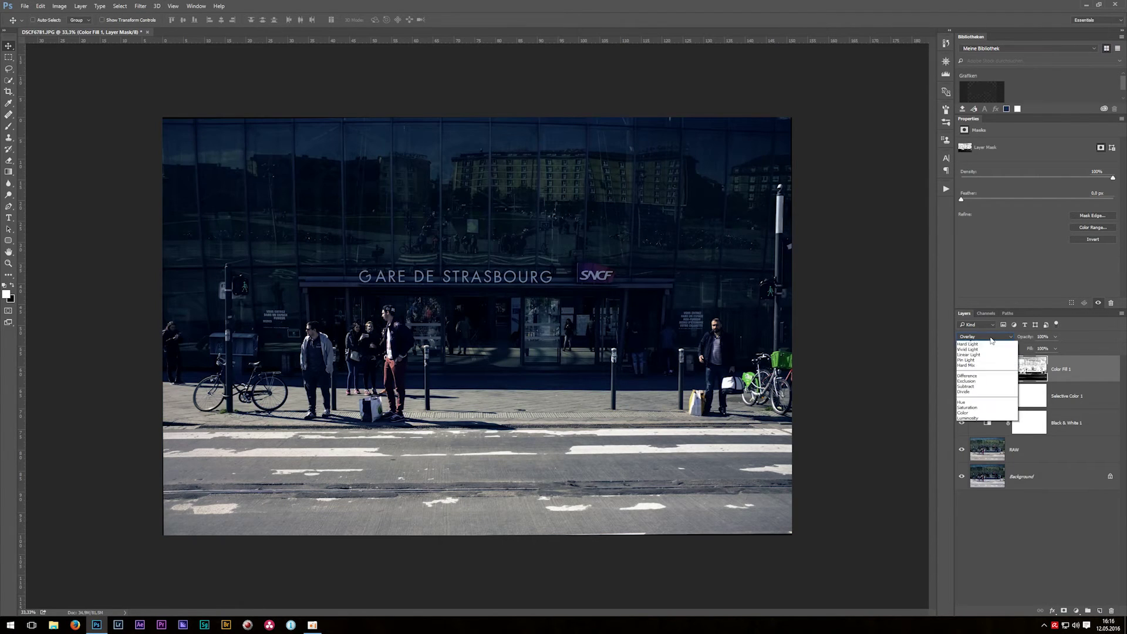
click(972, 445)
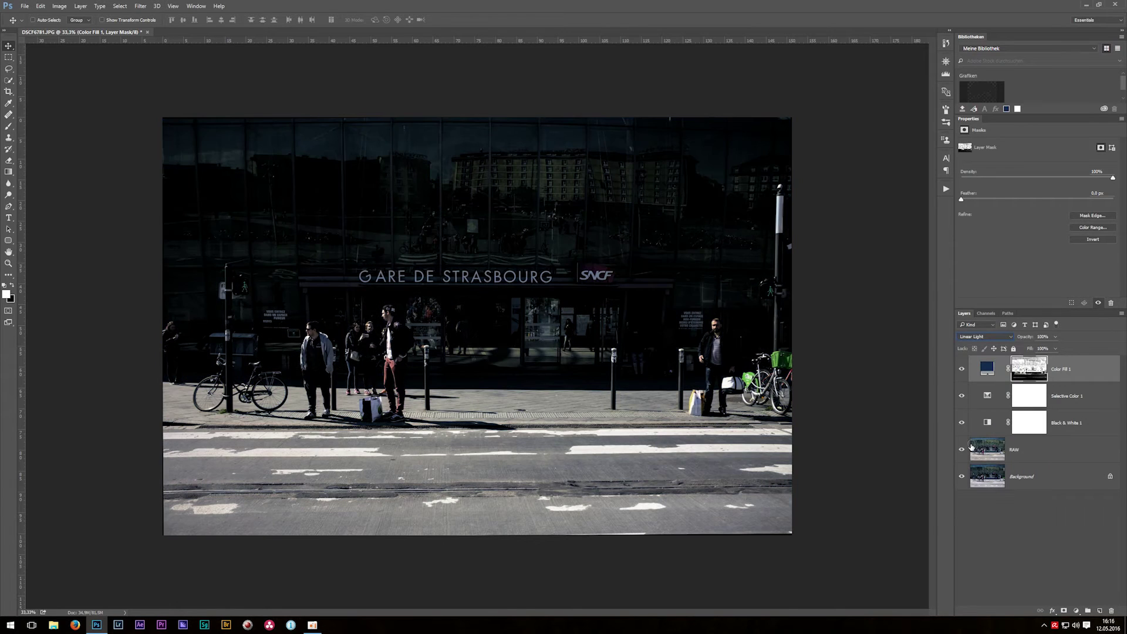
Set Color Fill 1 to Multiply blend mode at 50% opacity.
click(987, 336)
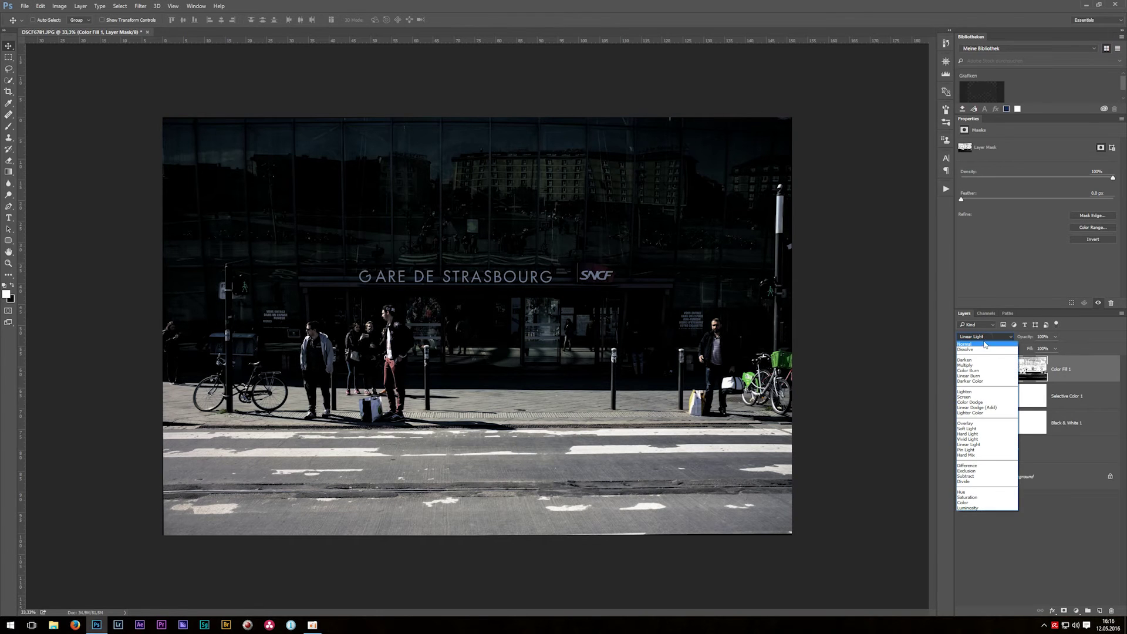
click(977, 365)
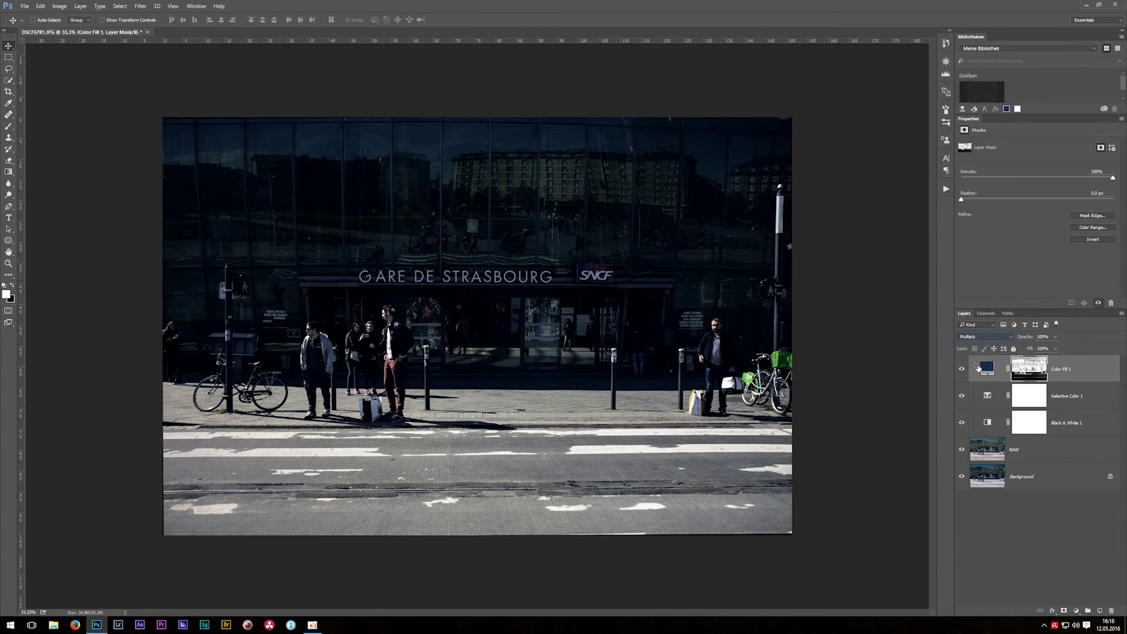
click(1044, 336)
text(50)
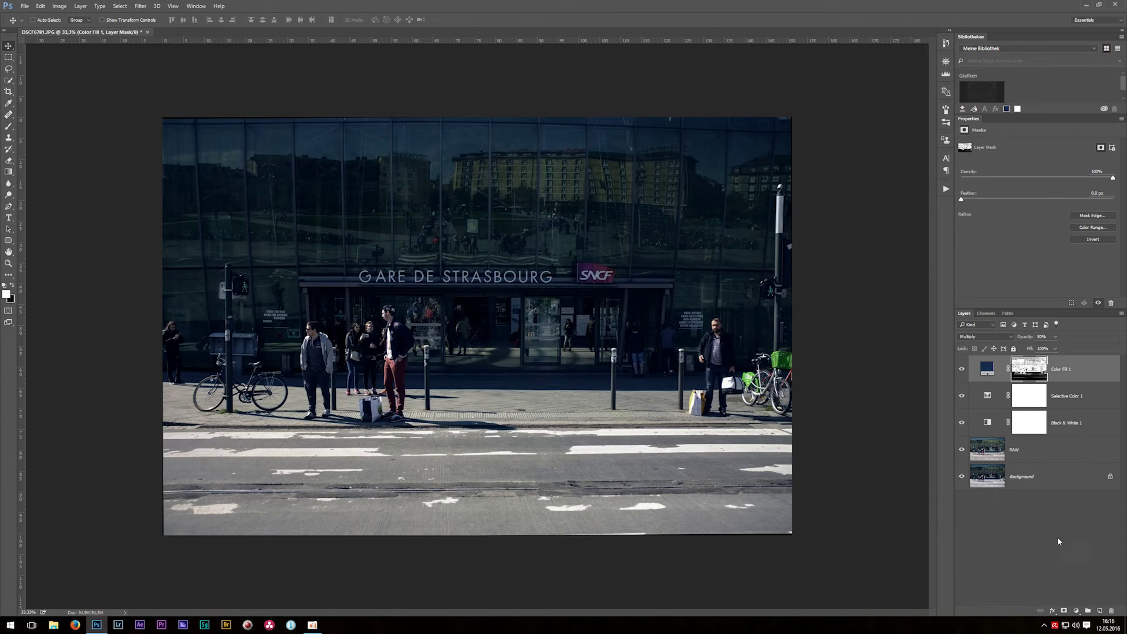
Add a Solid Color fill layer in beige (d6bd9f).
click(1077, 609)
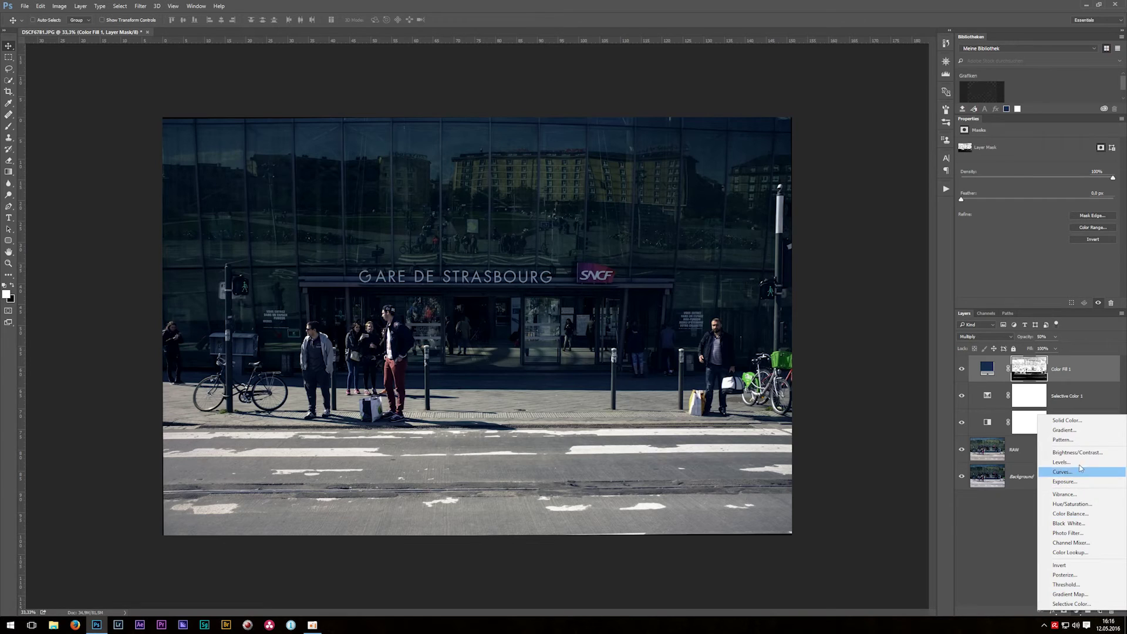
click(1087, 423)
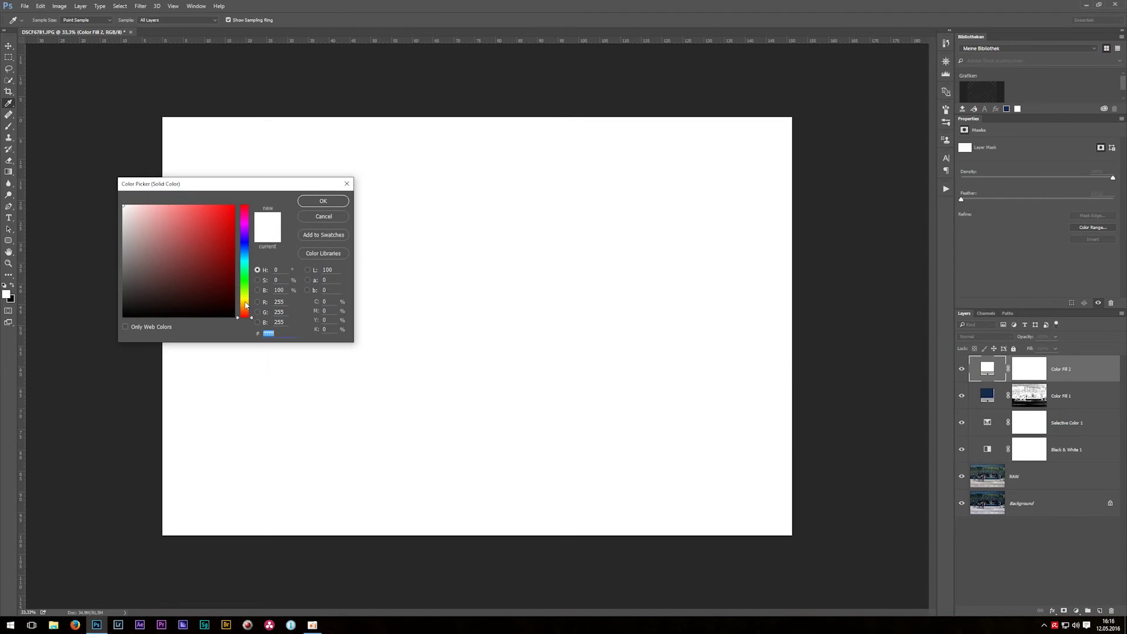
click(245, 301)
click(155, 224)
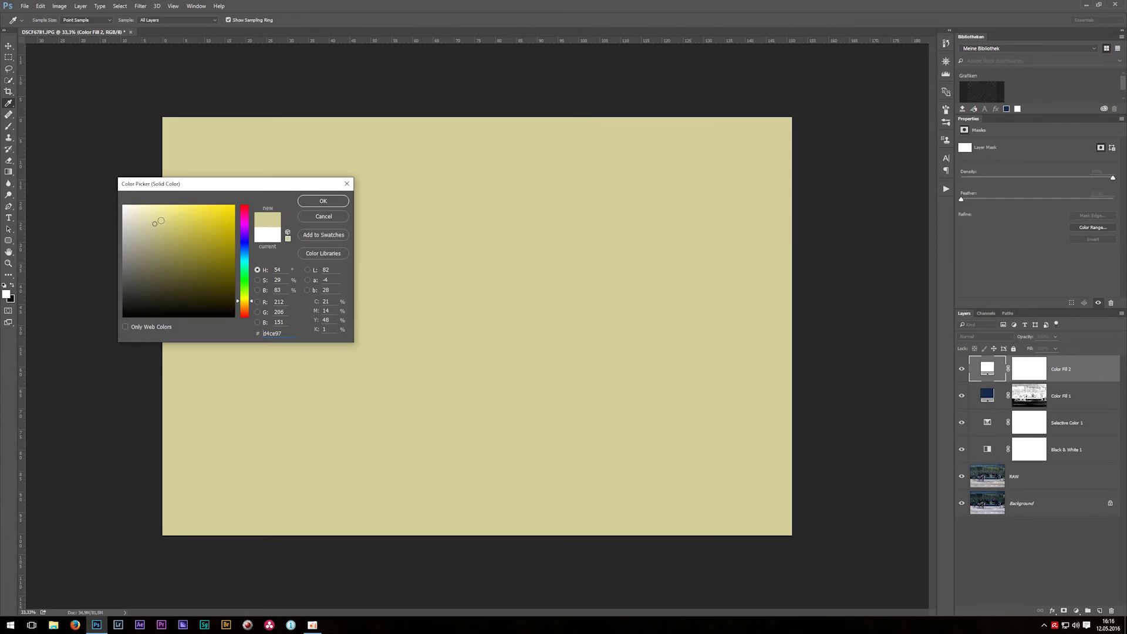
click(244, 304)
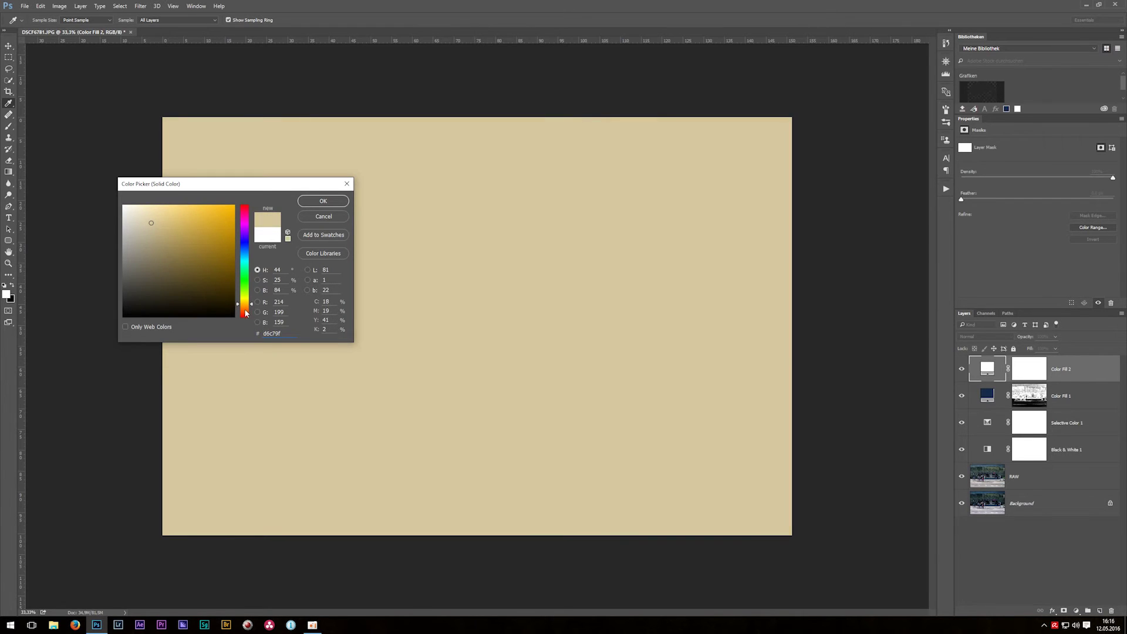
click(245, 307)
click(324, 202)
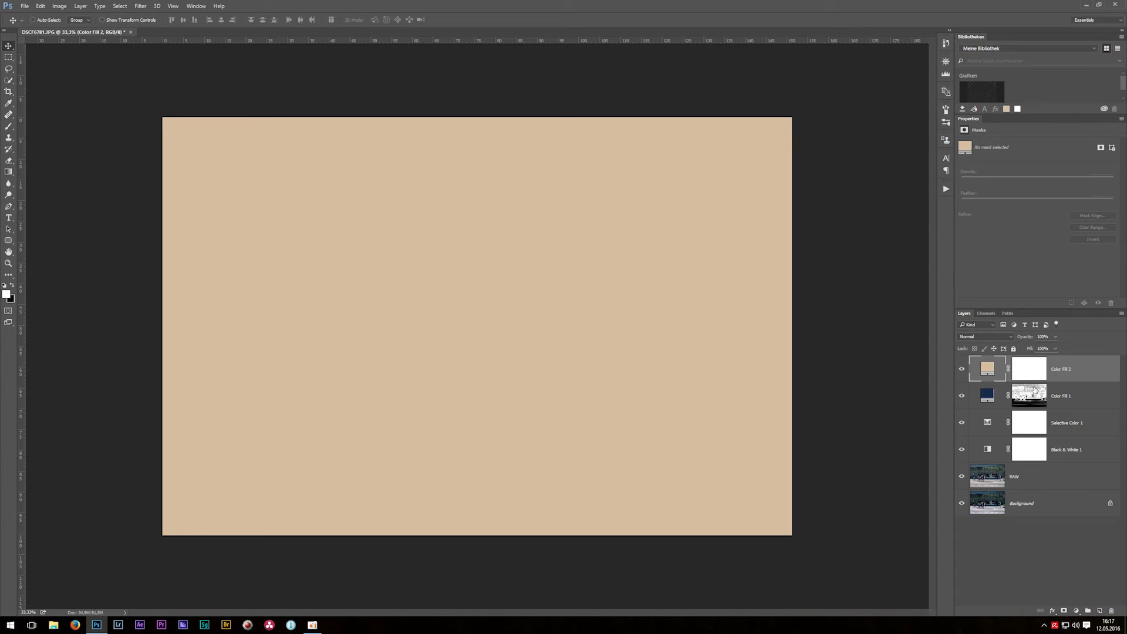
Copy Color Fill 1's mask onto the beige fill and invert it.
key(alt)
drag(1025, 399, 1038, 367)
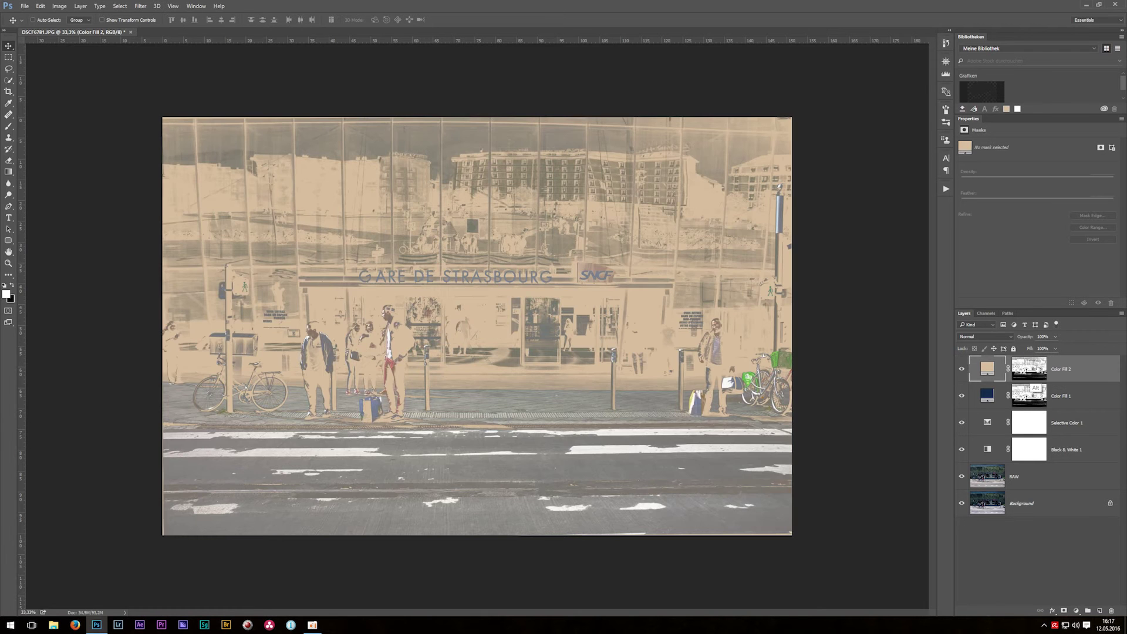
click(1031, 371)
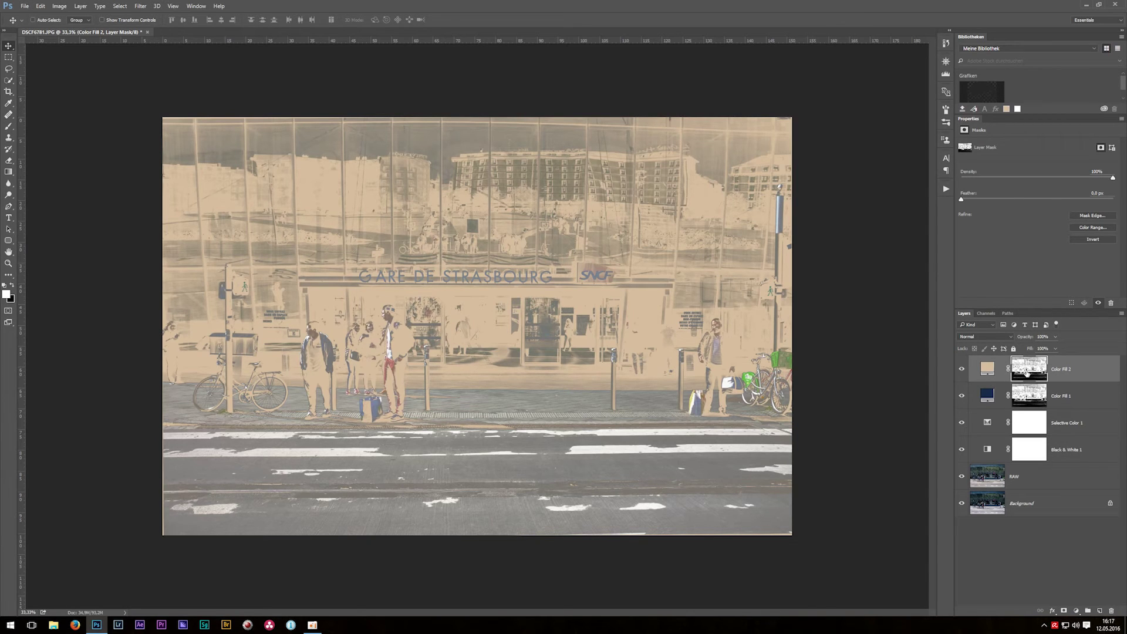
key(ctrl+i)
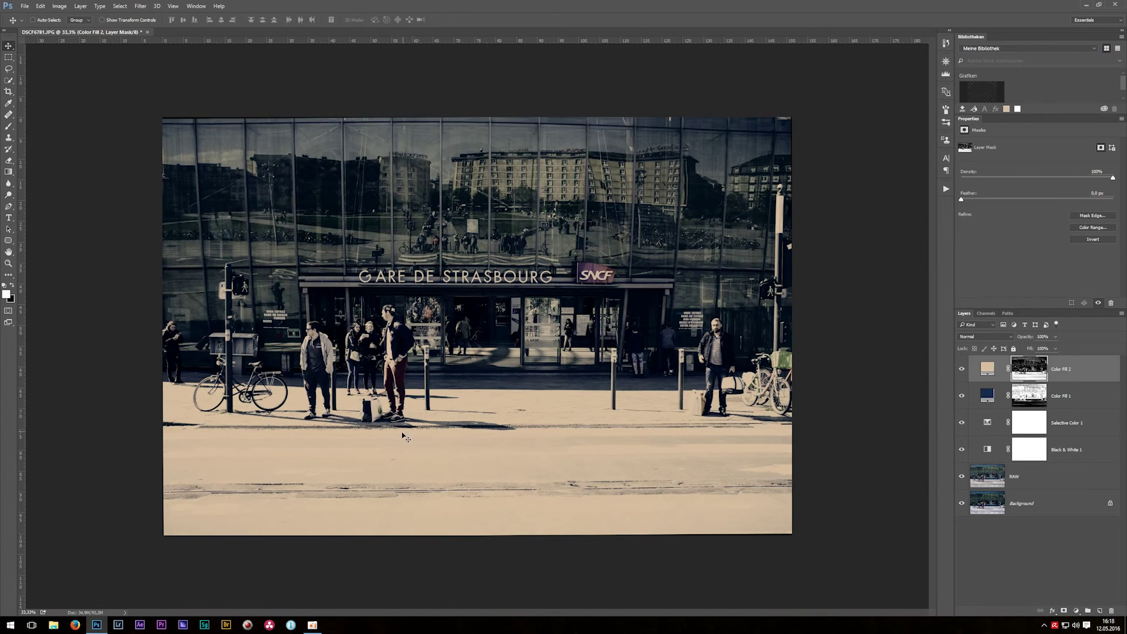
Set Color Fill 2 to Overlay blend at 40% opacity, comparing it hidden and shown.
click(983, 337)
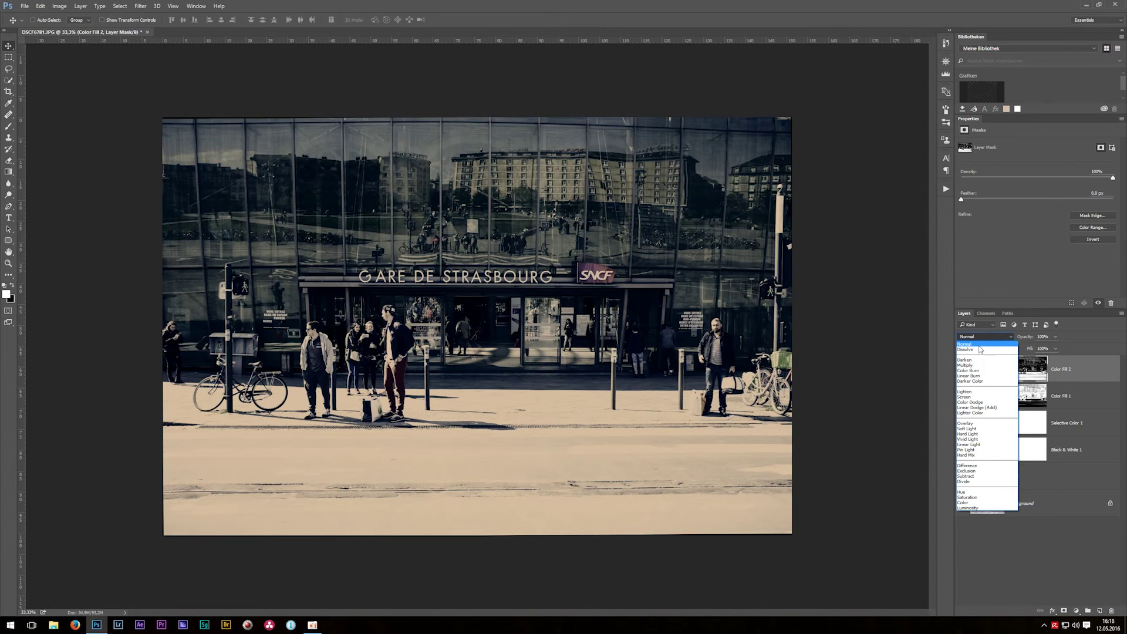
click(970, 423)
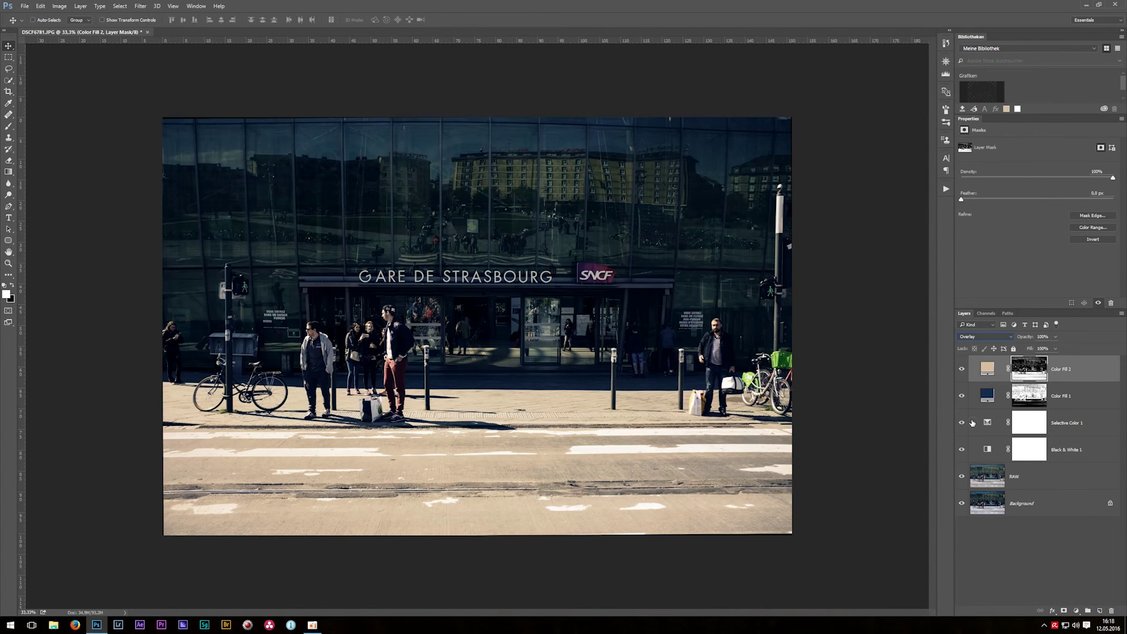
click(962, 370)
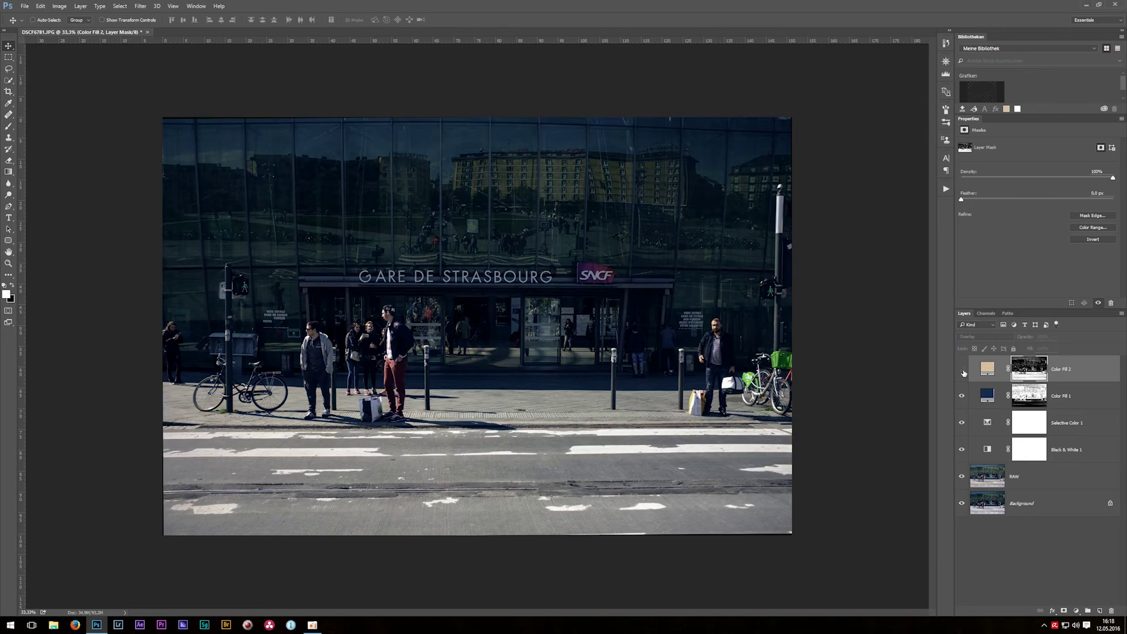
click(963, 370)
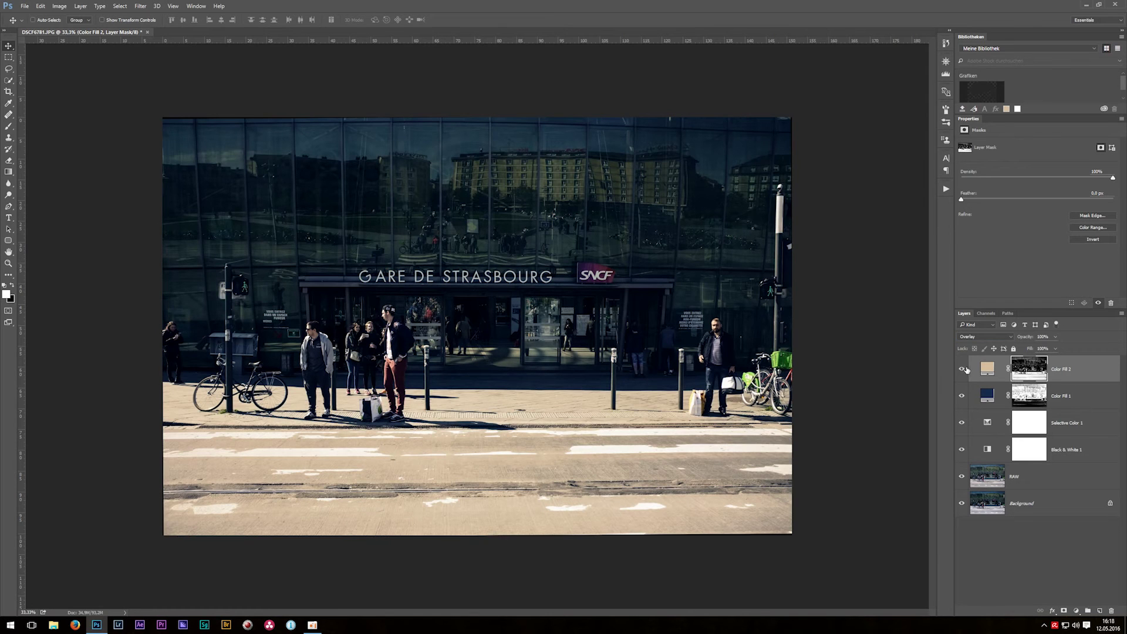
click(1044, 337)
text(40)
key(Return)
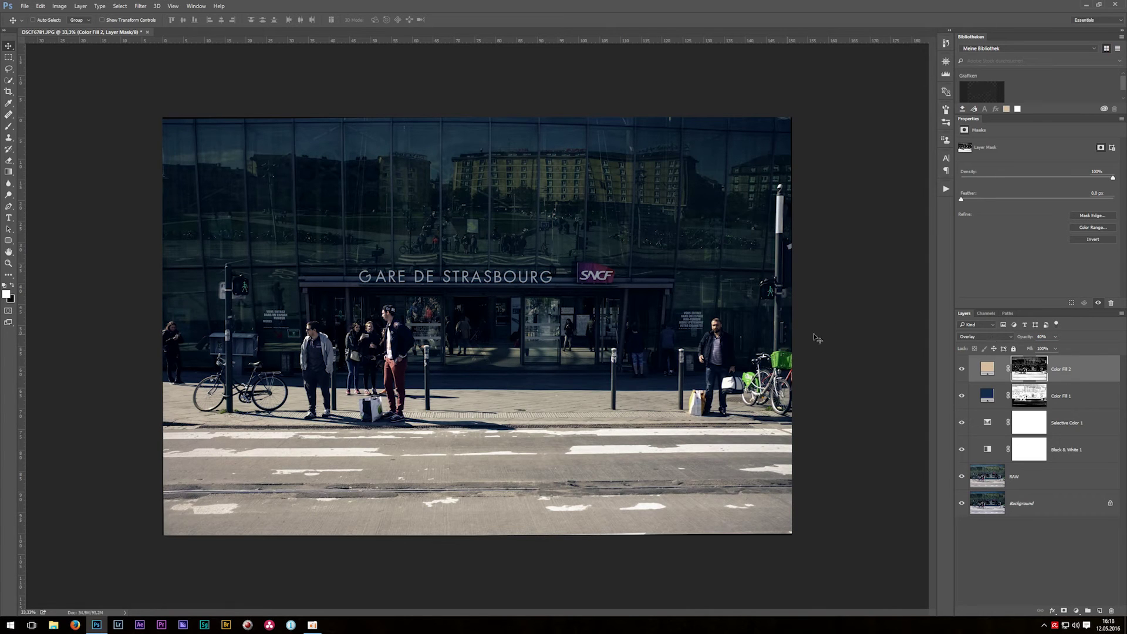
click(962, 370)
click(962, 370)
Crop the photo to the 16 : 9 preset, shifting the frame to keep the facade and street.
click(9, 92)
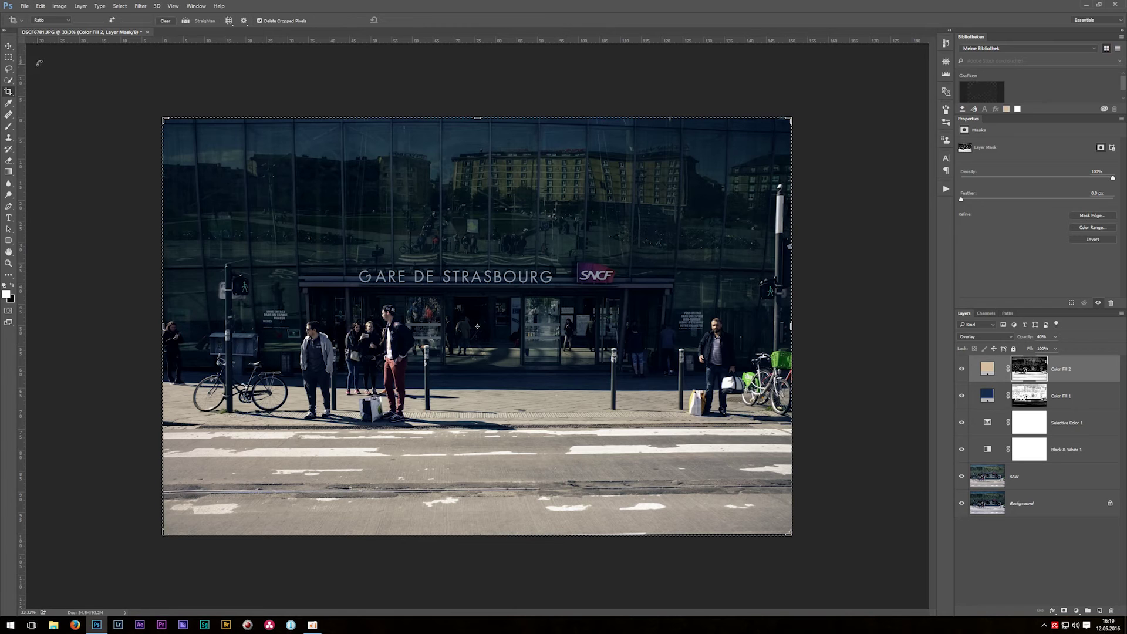
click(57, 23)
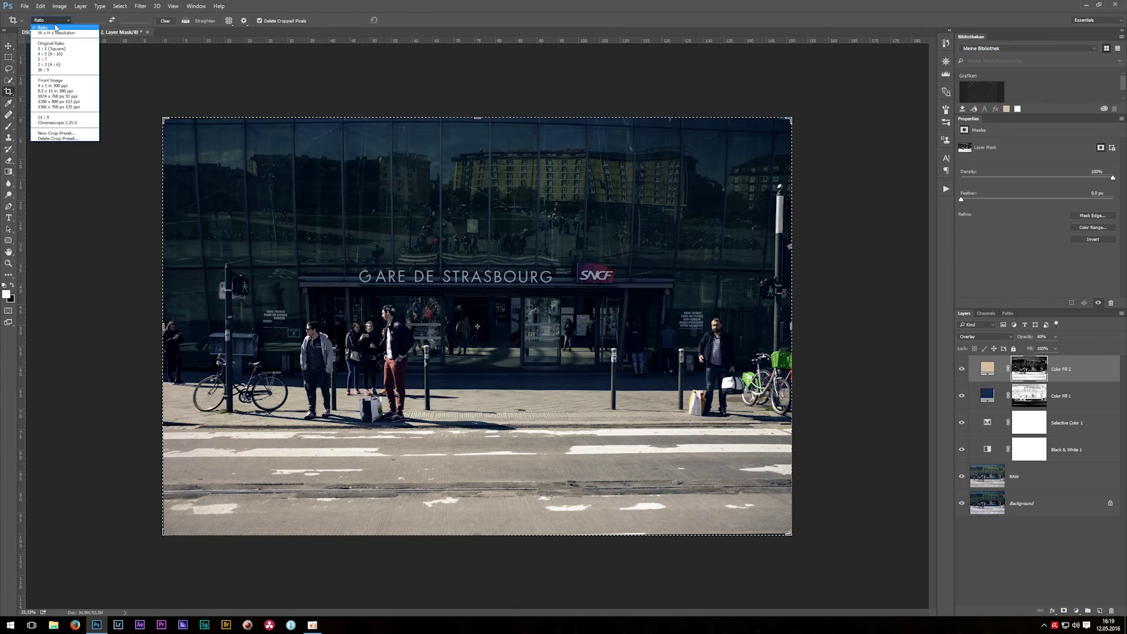
click(57, 70)
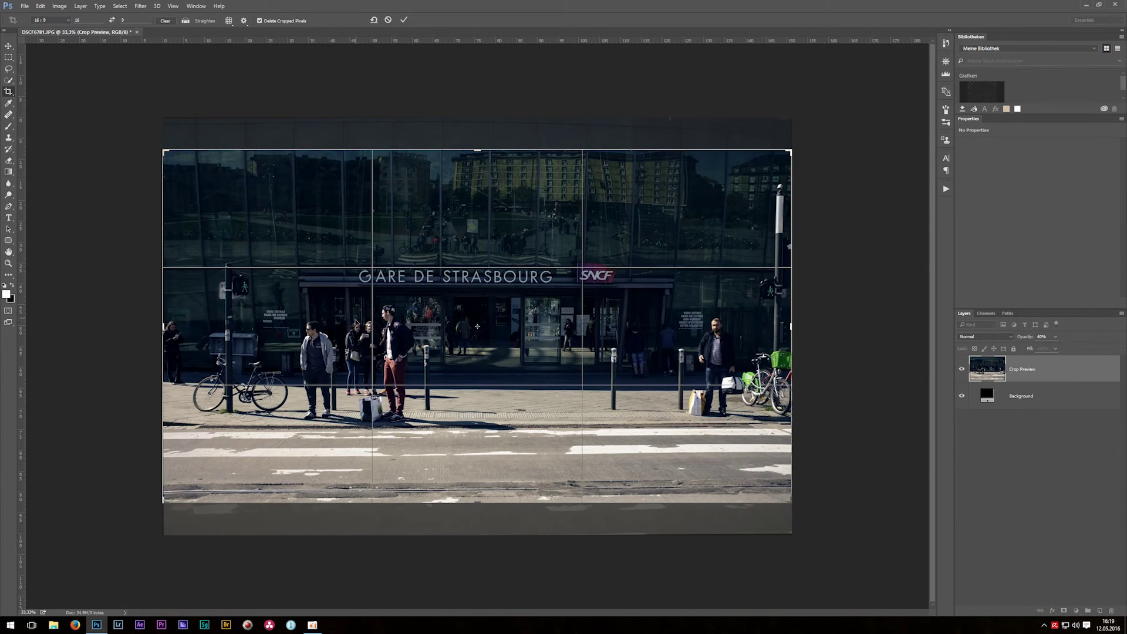
mouse_move(496, 359)
mouse_down()
mouse_move(496, 342)
mouse_move(490, 367)
mouse_up()
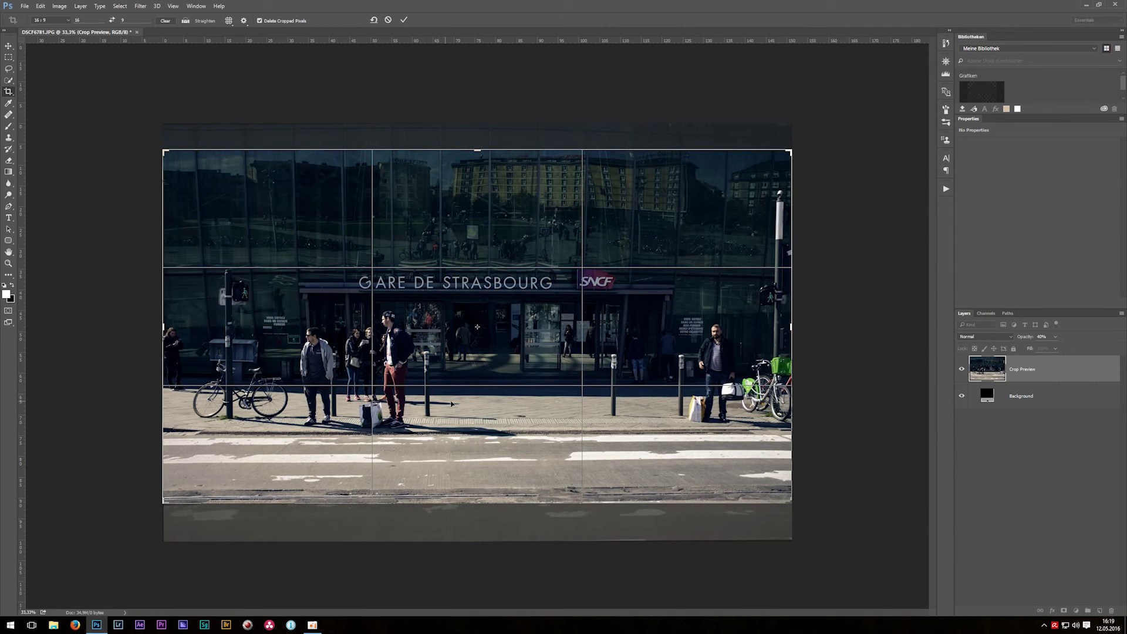
key(Return)
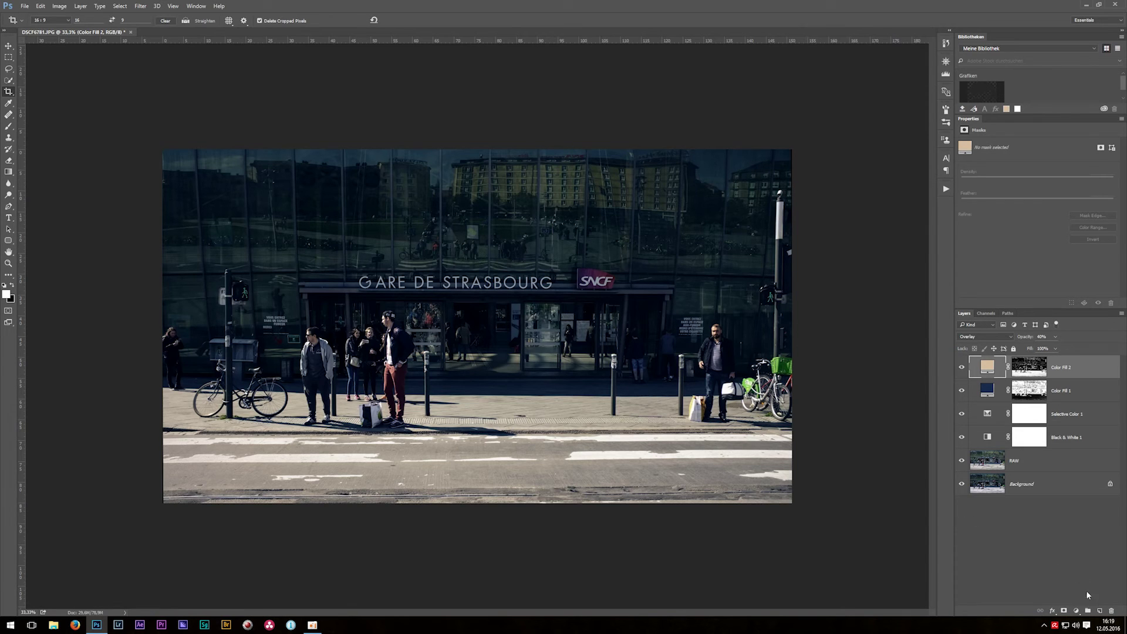
Add a new layer filled with the black background colour.
click(1100, 611)
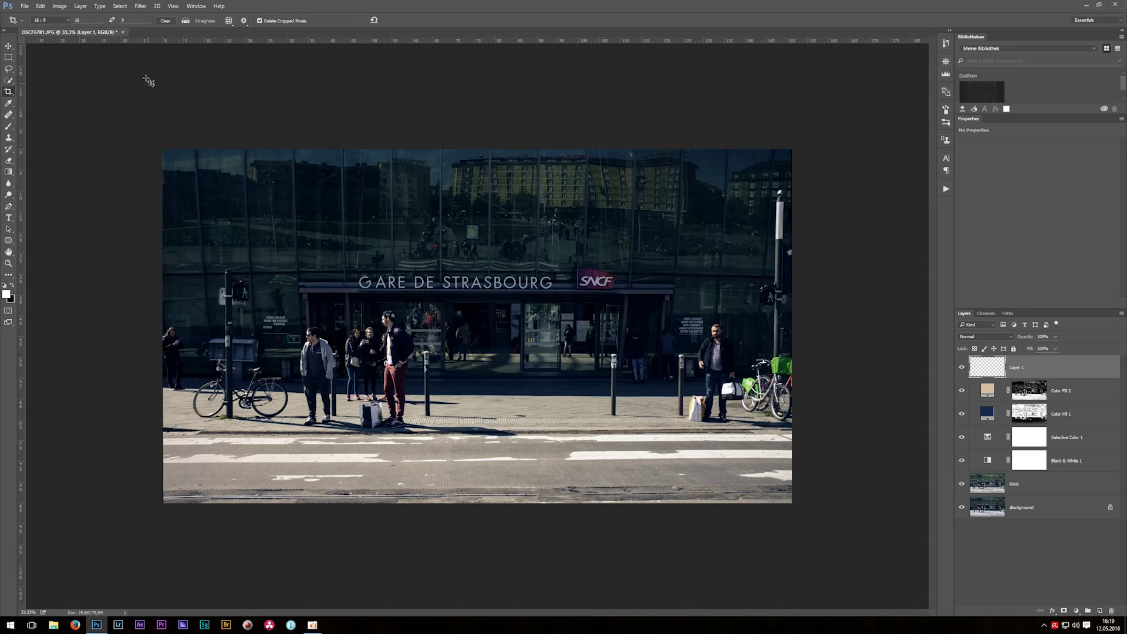
click(41, 7)
click(71, 135)
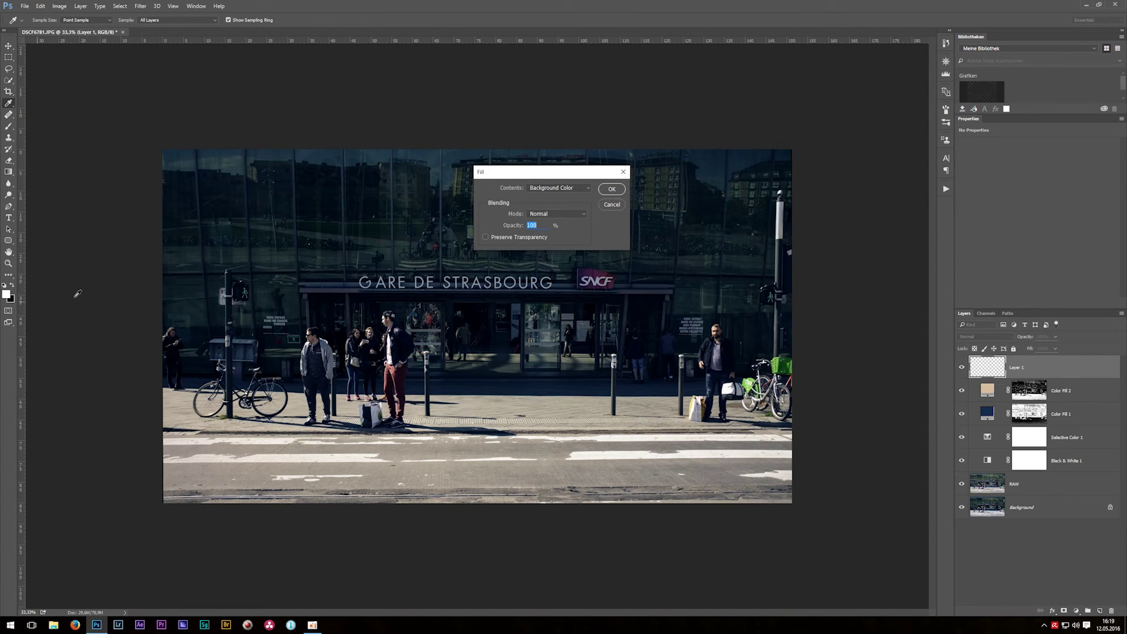
click(546, 192)
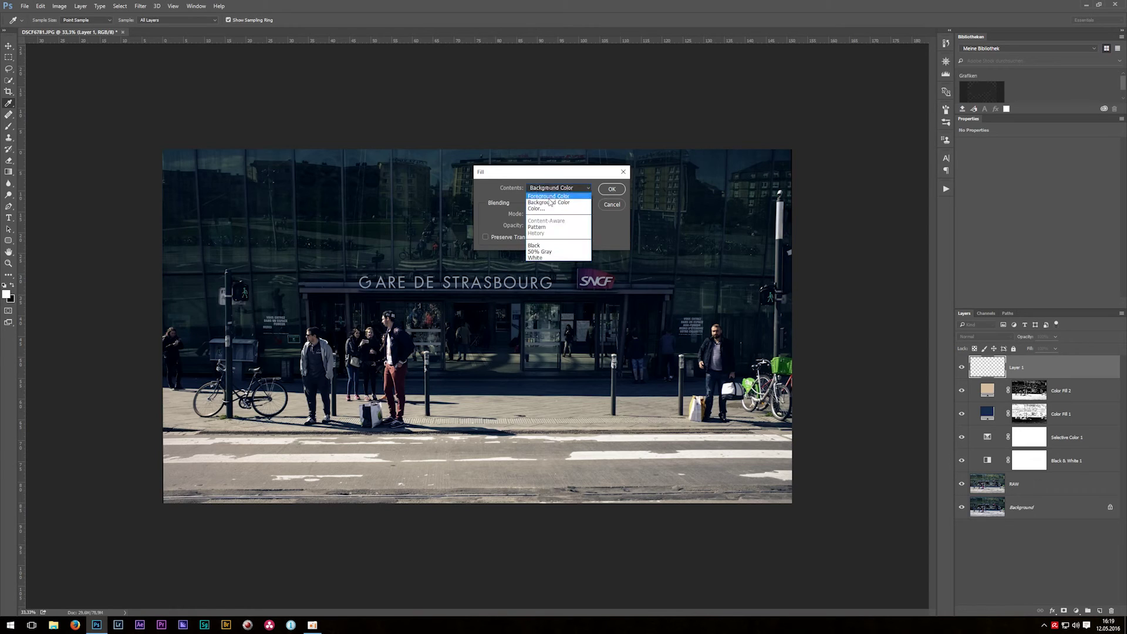
click(554, 206)
click(616, 191)
Draw a Rectangular Marquee selection with Fixed Ratio 21:9 across the black layer.
key(c)
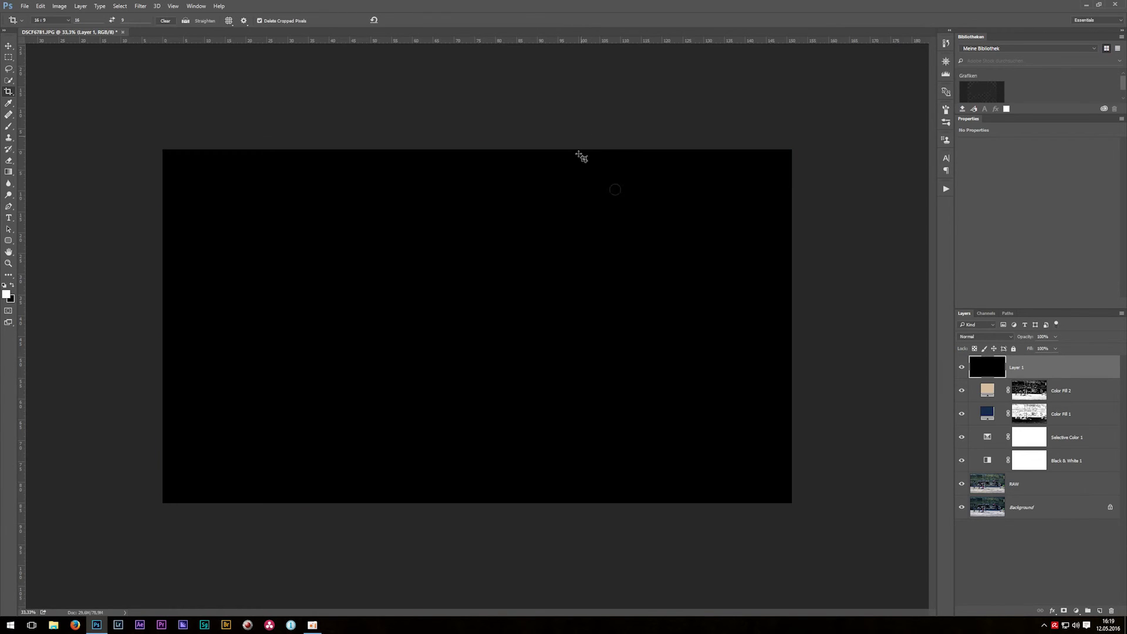
click(12, 60)
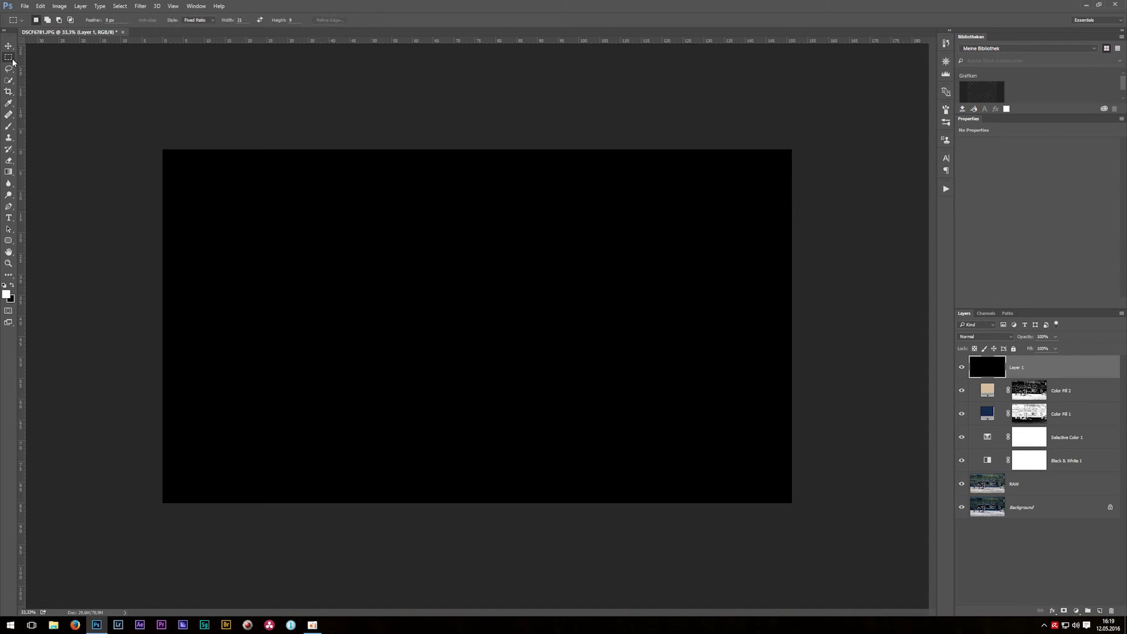
click(195, 25)
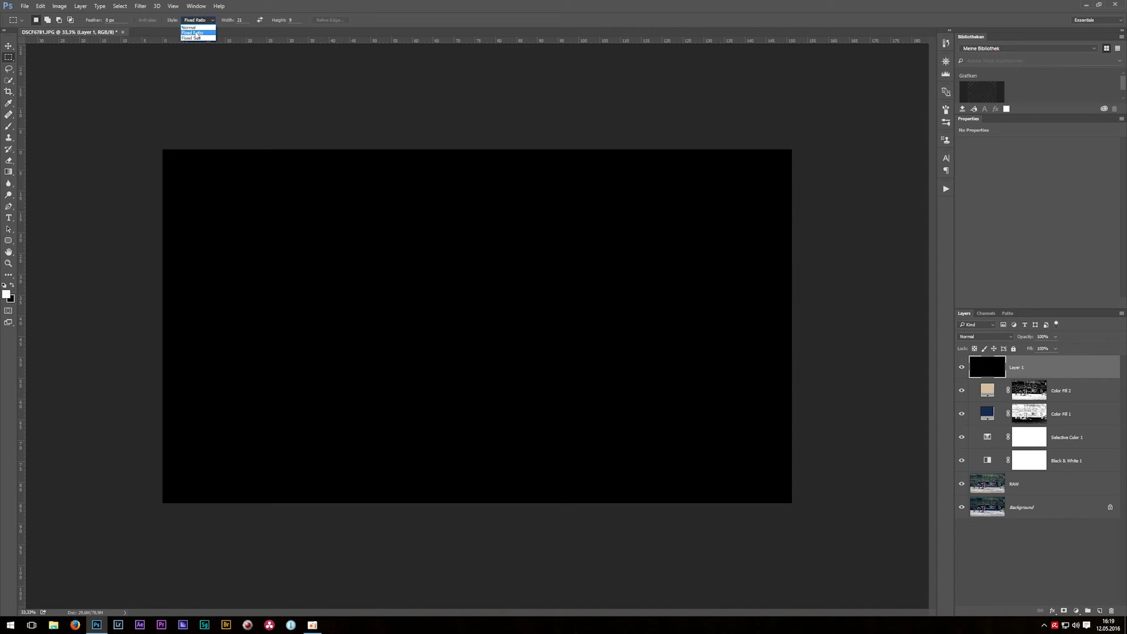
click(197, 34)
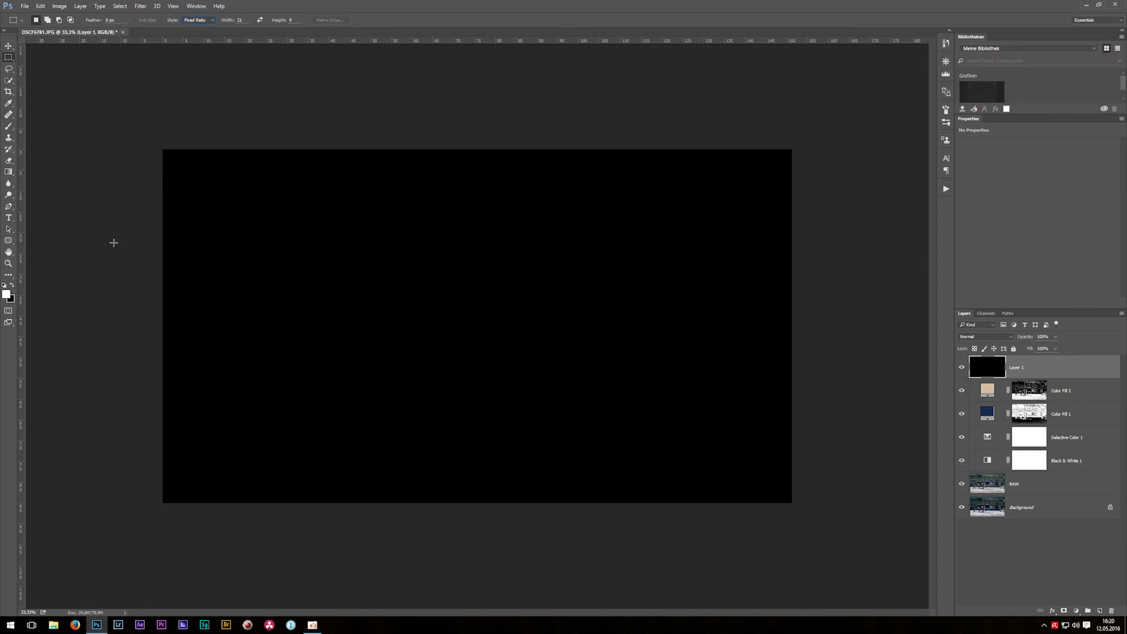
drag(147, 180, 861, 447)
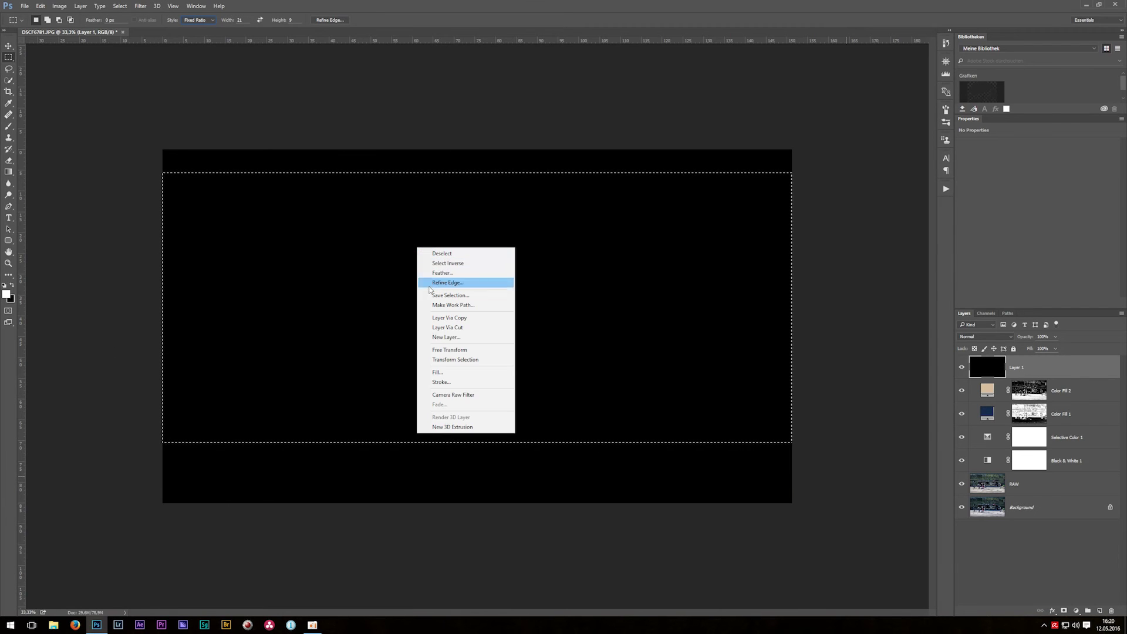
Transform the selection to move the 21:9 band down to the image's vertical centre.
click(454, 359)
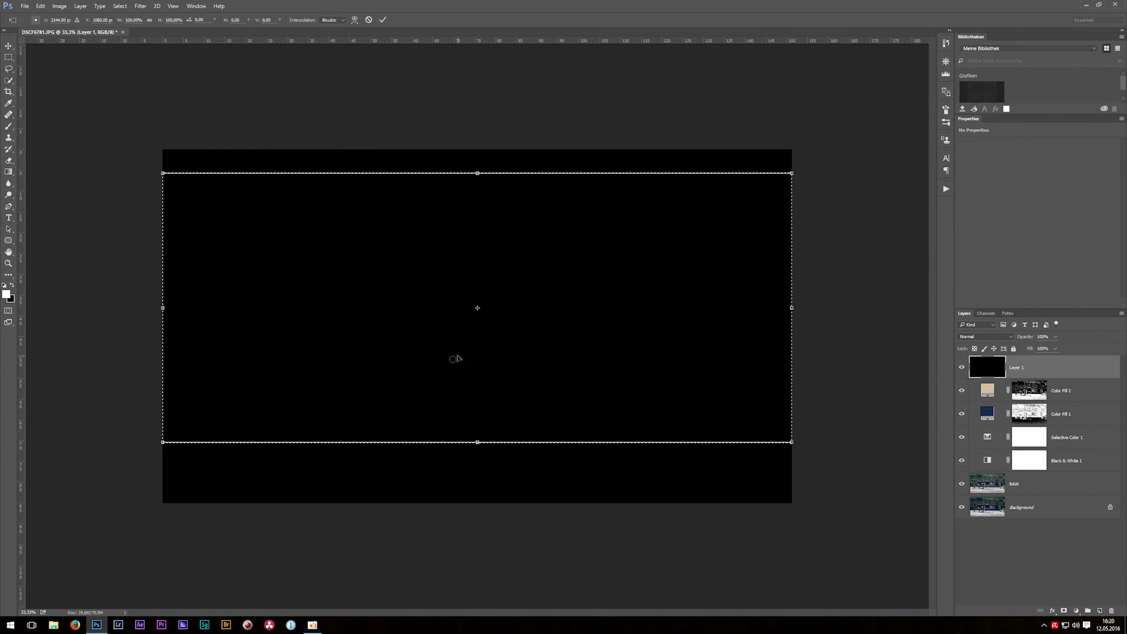
click(173, 6)
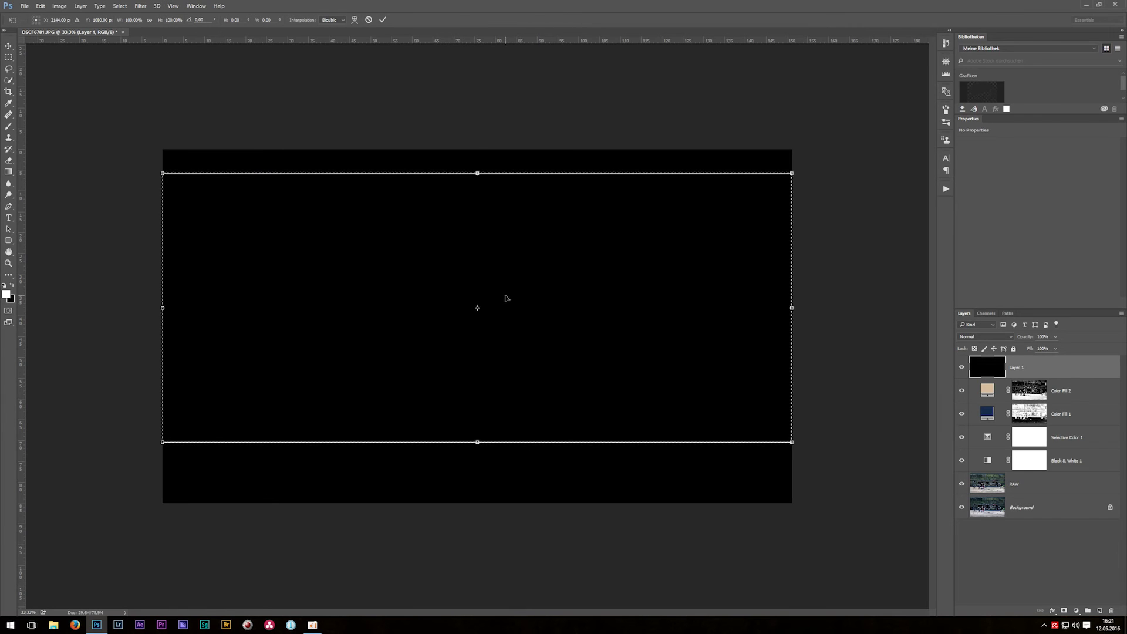
drag(505, 292, 507, 315)
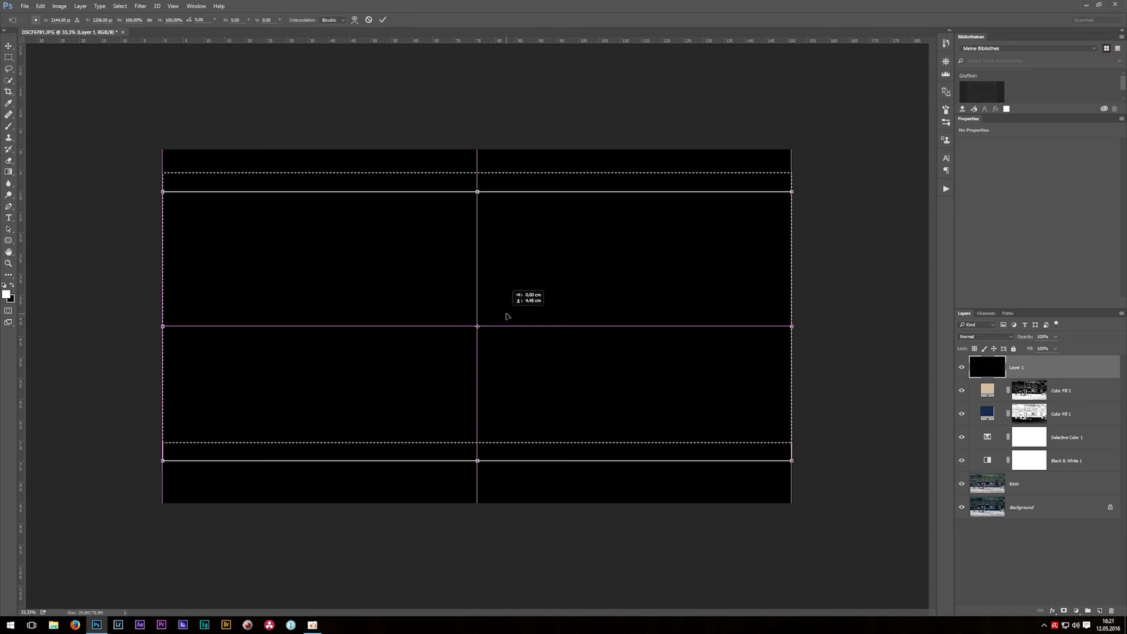
drag(507, 316, 506, 316)
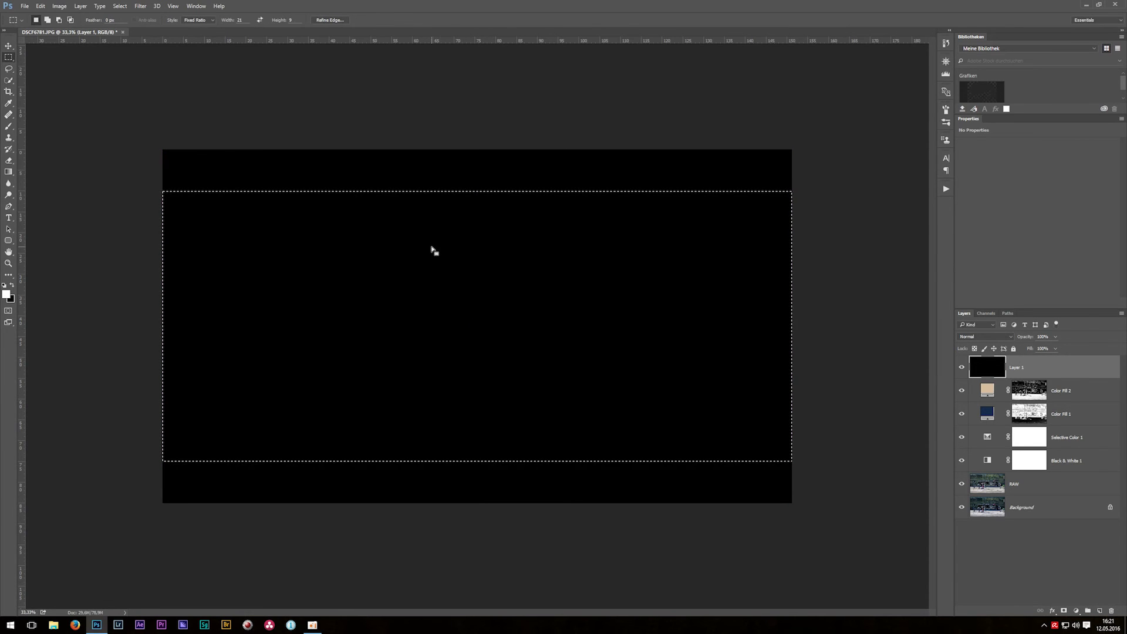
key(Return)
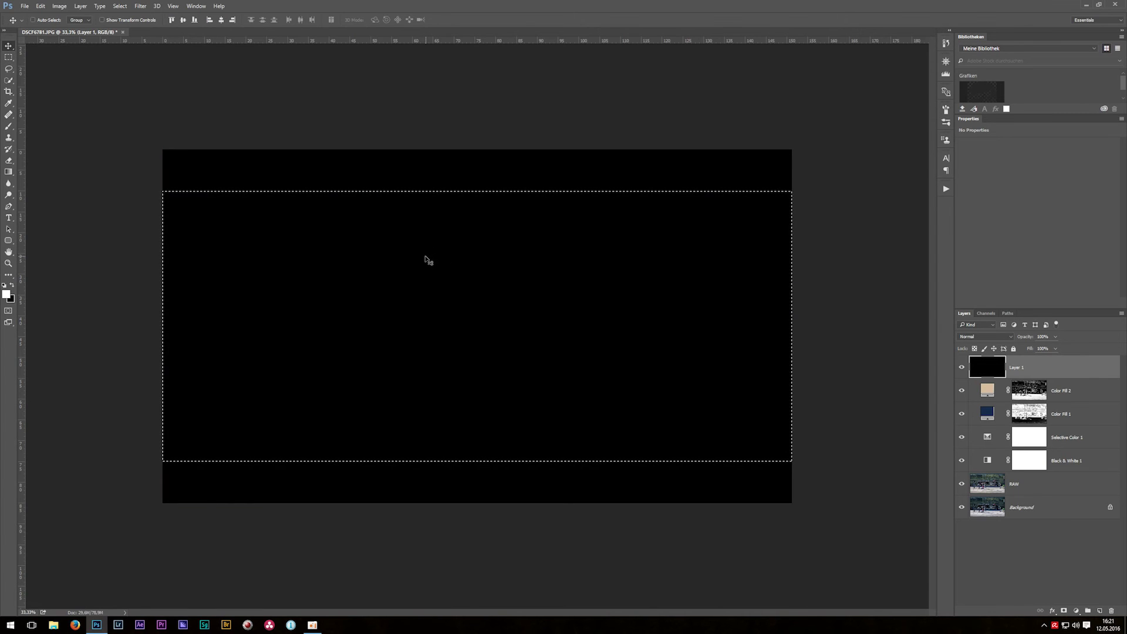
Delete the black inside the band, deselect, and hide Layer 1 to compare.
key(Delete)
key(ctrl+d)
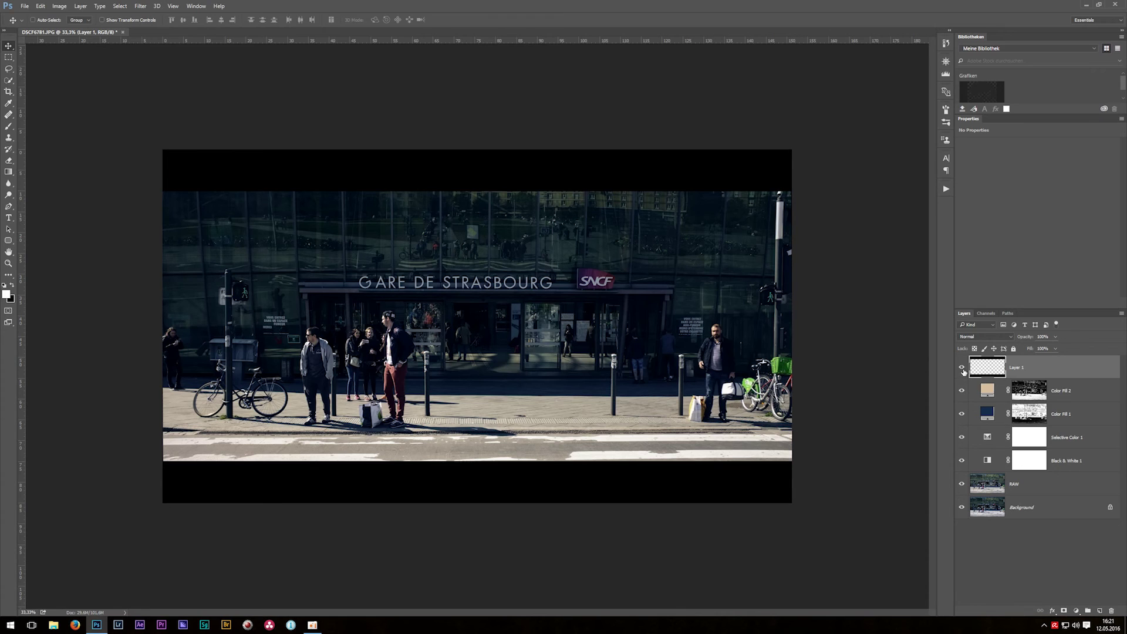
click(962, 369)
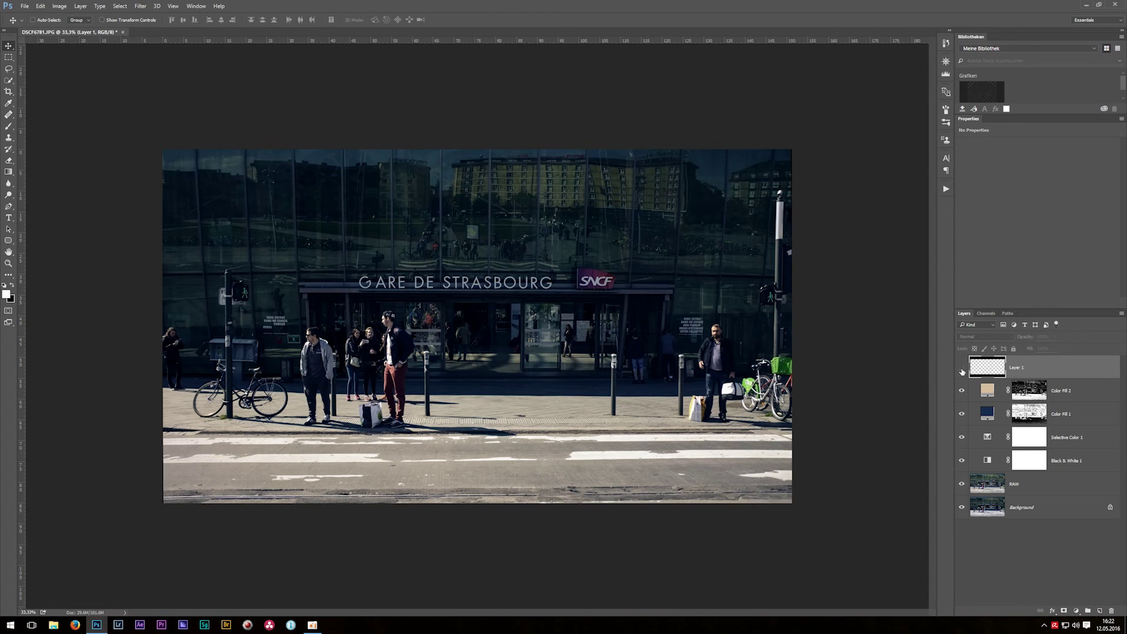
Make Layer 1 visible again to restore the black cinema bars.
click(962, 368)
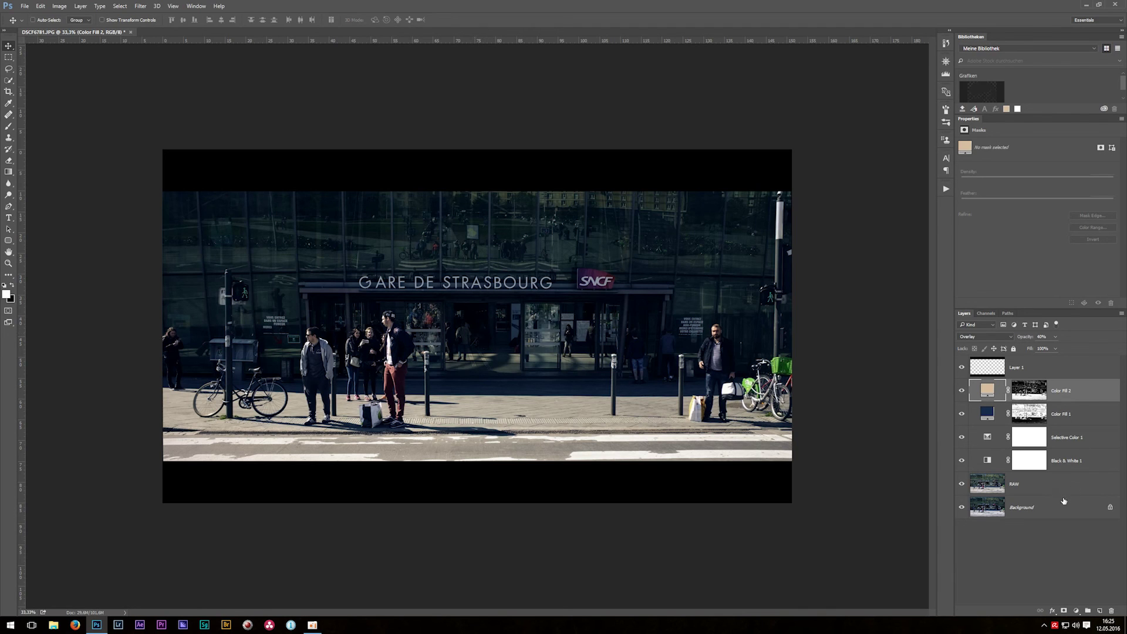
Add an Exposure adjustment layer with Offset 0,005, toggling it to compare.
click(1076, 611)
click(1078, 482)
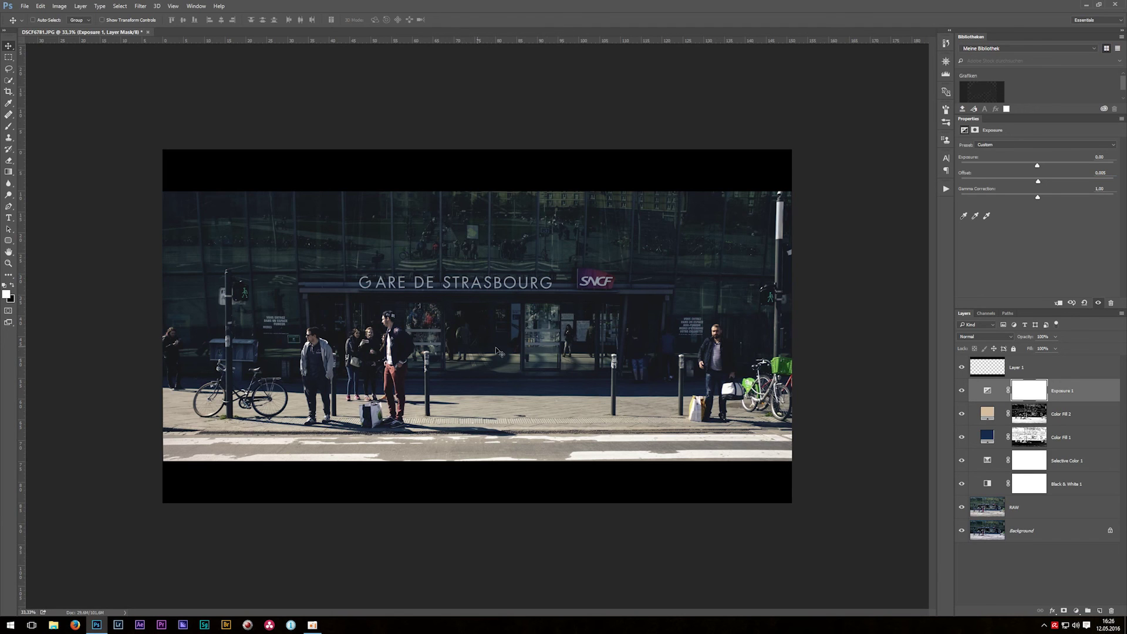
click(962, 391)
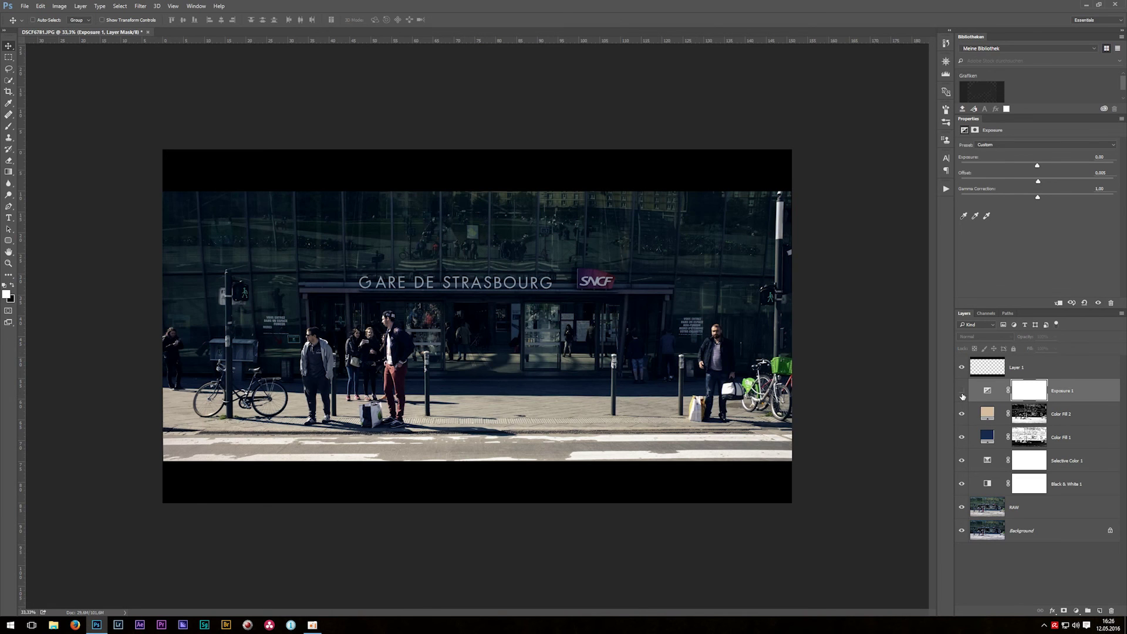
click(962, 391)
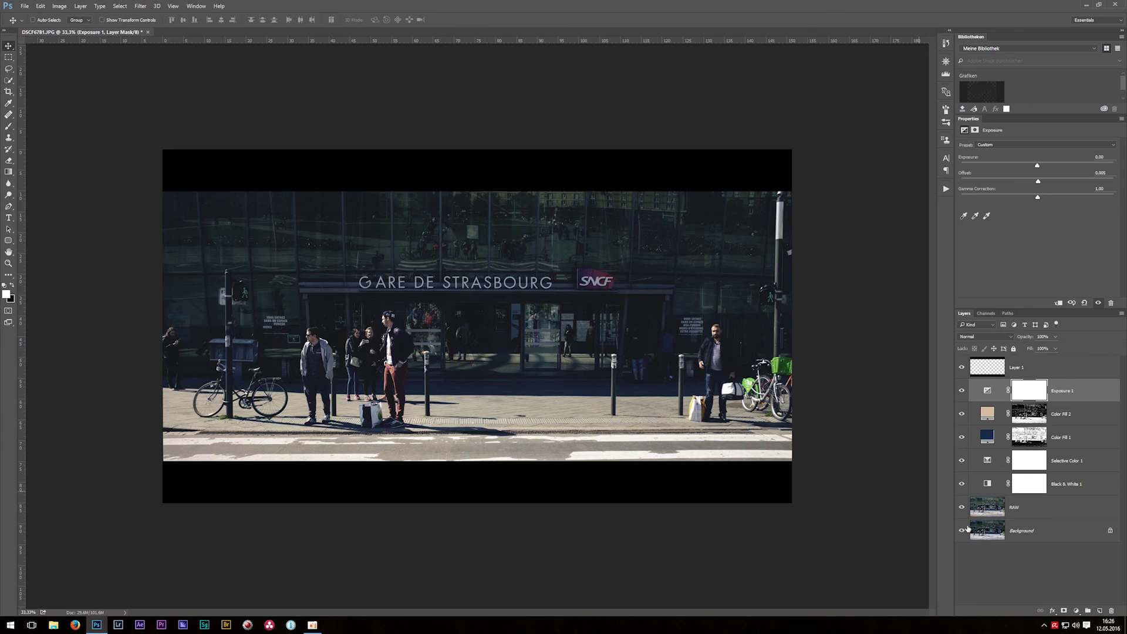
Add a Curves adjustment layer with the curve pulled down to darken the image.
click(1076, 610)
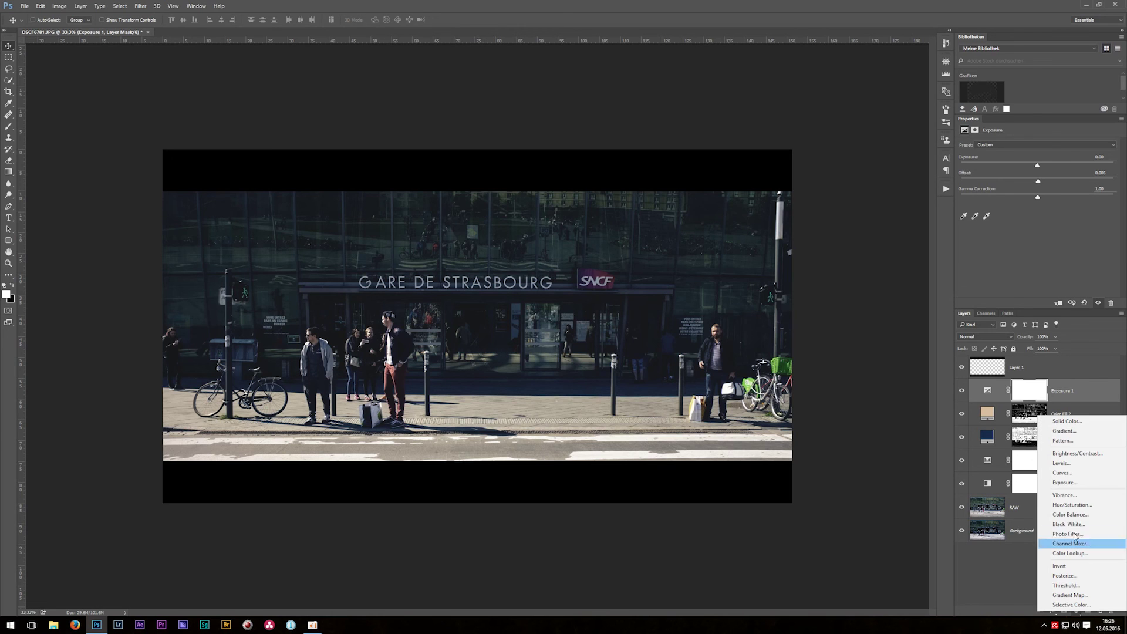
click(1072, 474)
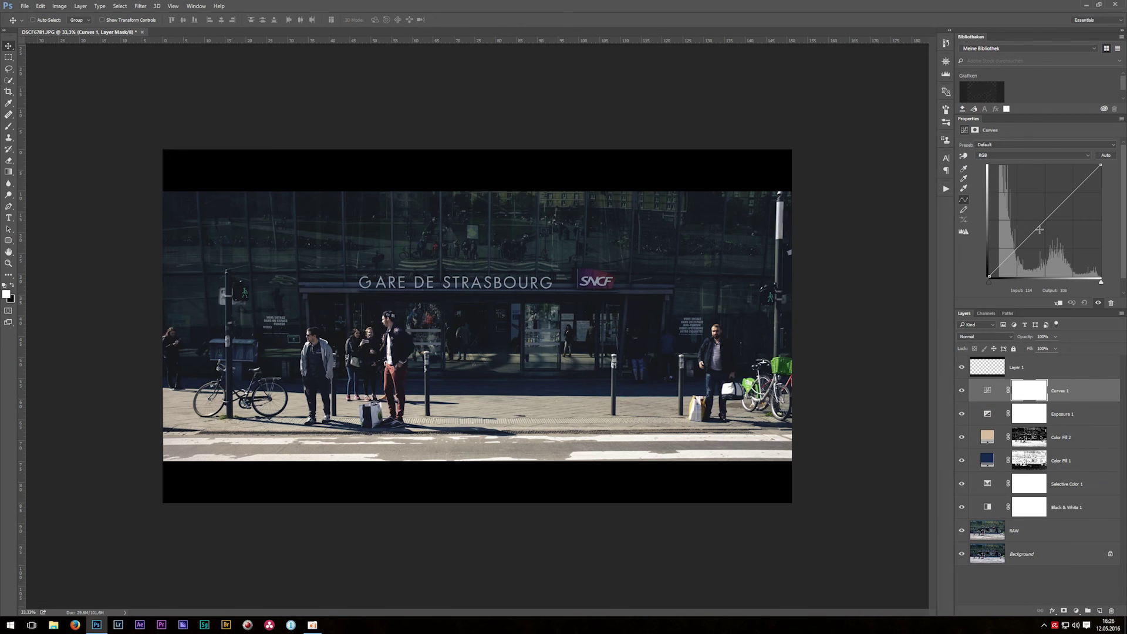
drag(1045, 222, 1060, 235)
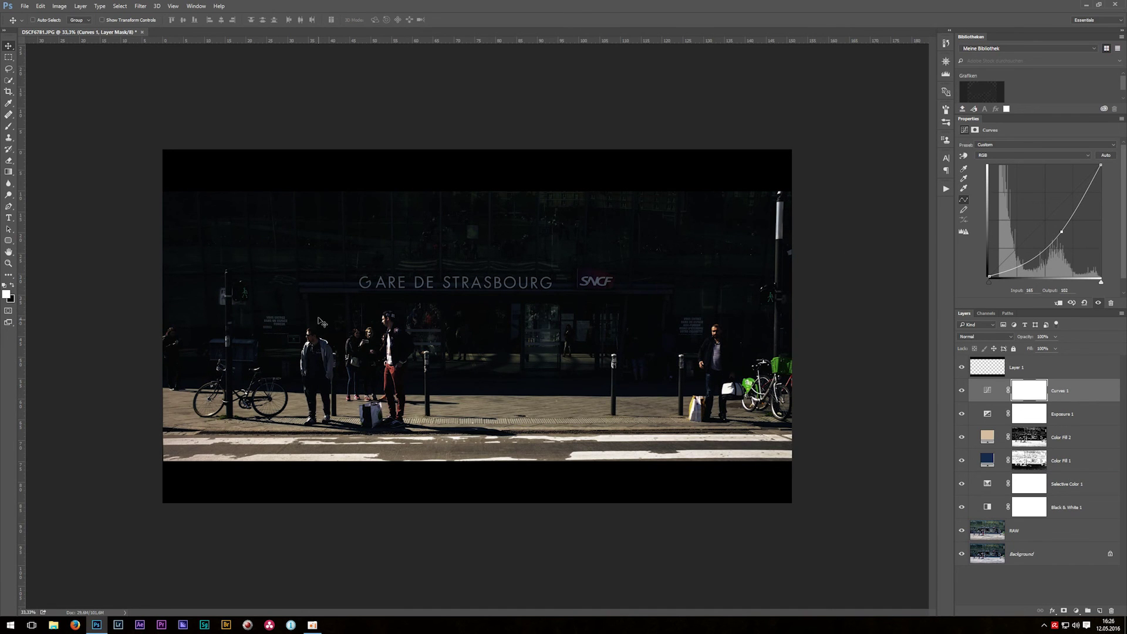
Paint the Curves mask's centre black with a huge soft brush to leave an edge vignette.
click(1032, 402)
key(ctrl)
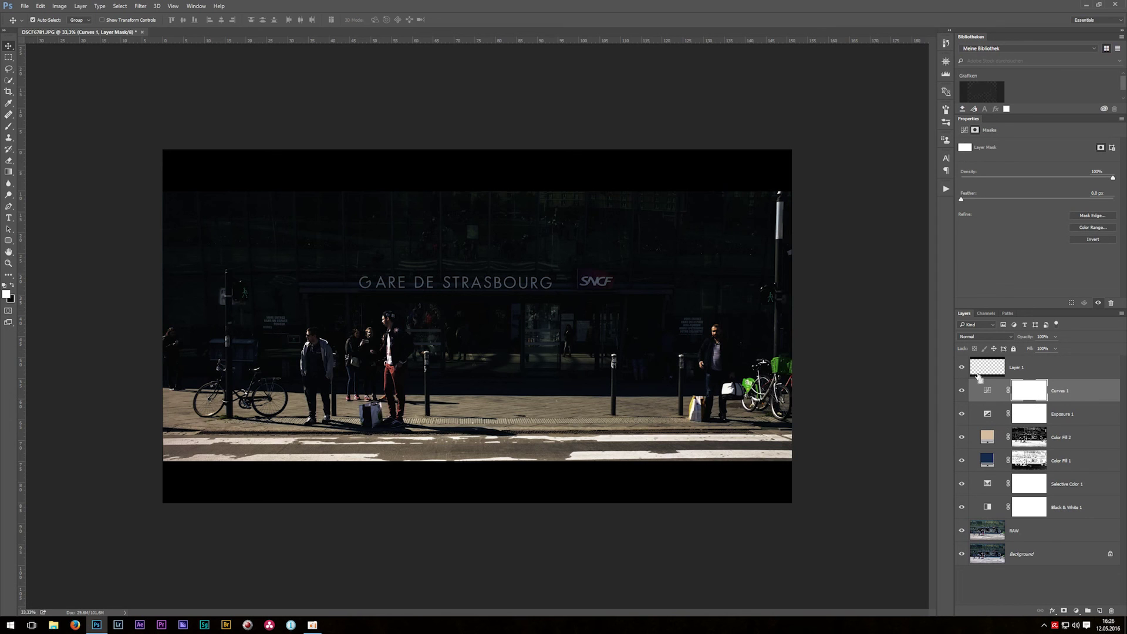
key(ctrl+minus)
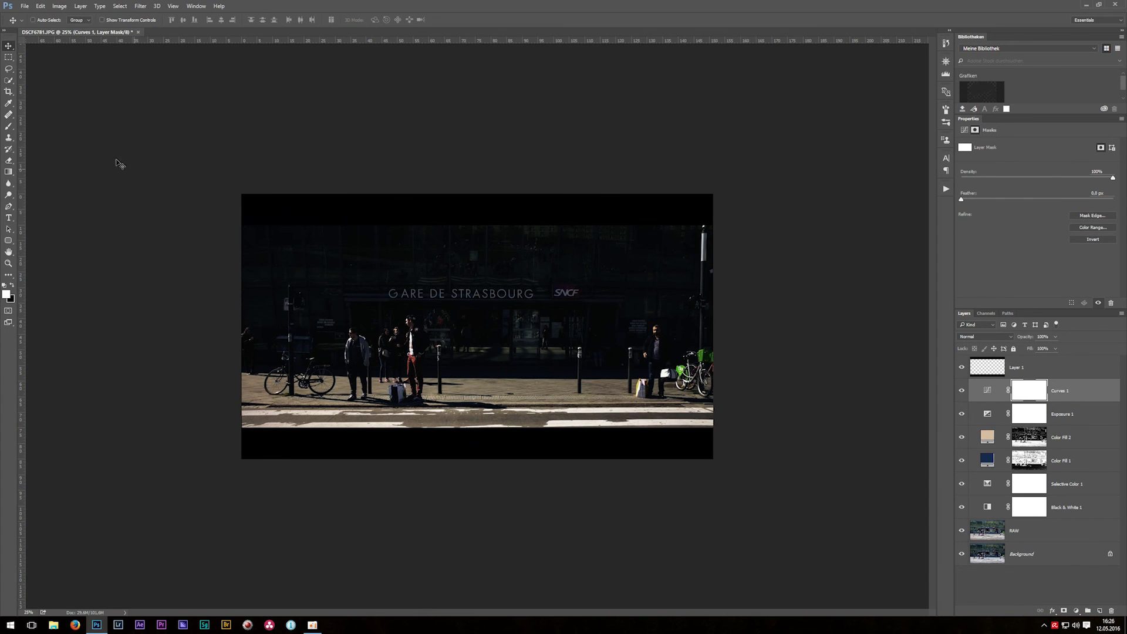
click(9, 126)
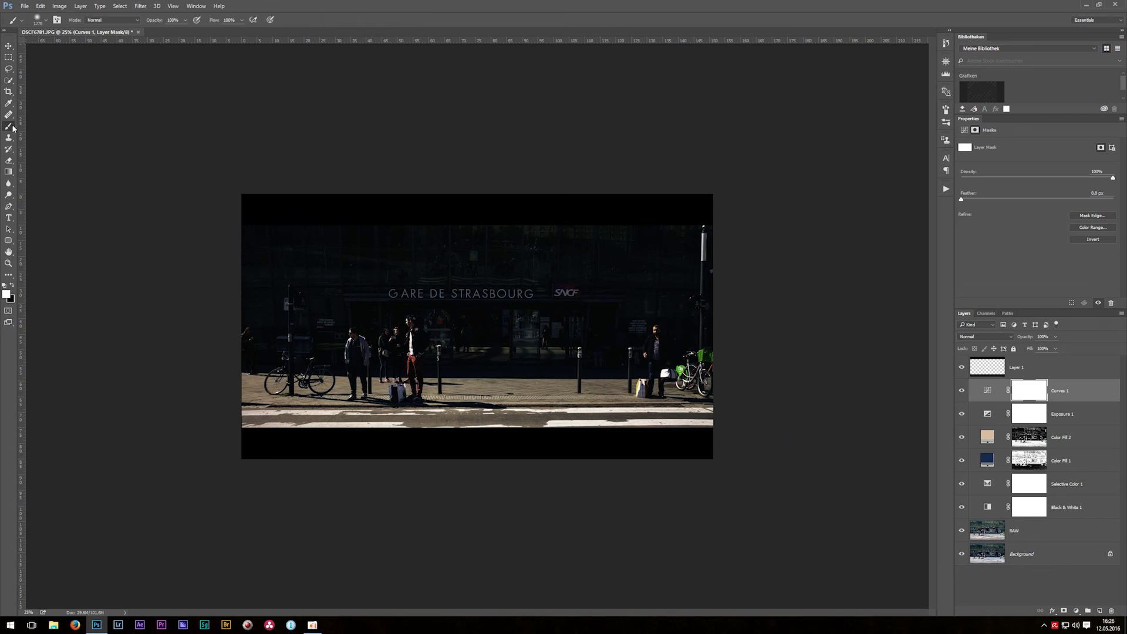
click(13, 286)
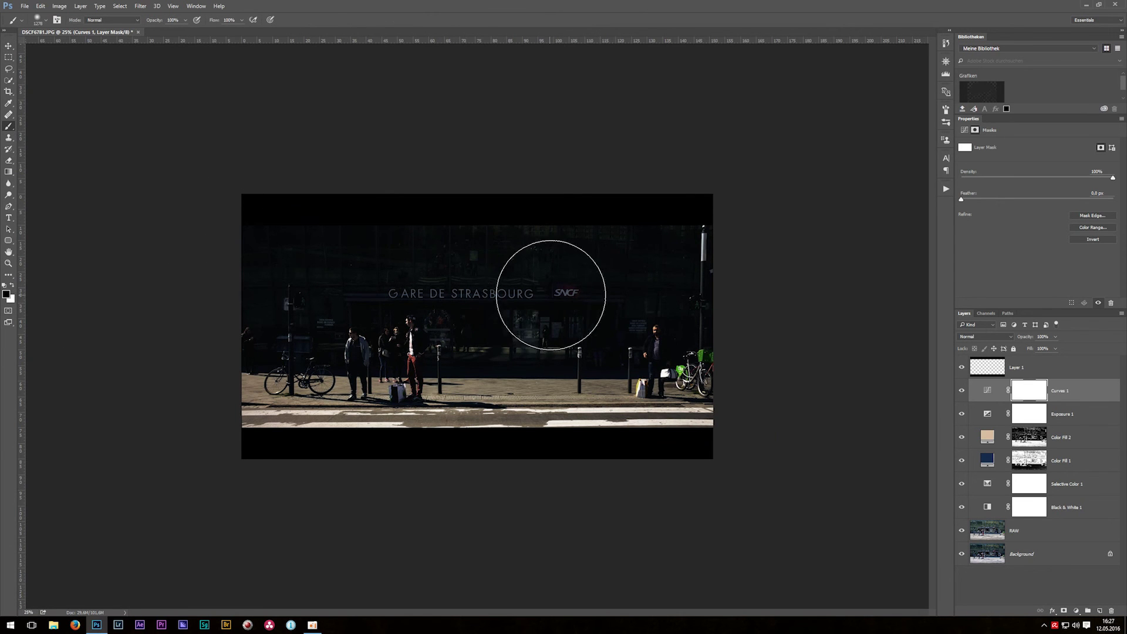
mouse_move(505, 317)
mouse_down()
mouse_move(599, 274)
mouse_move(700, 256)
mouse_move(675, 256)
mouse_up()
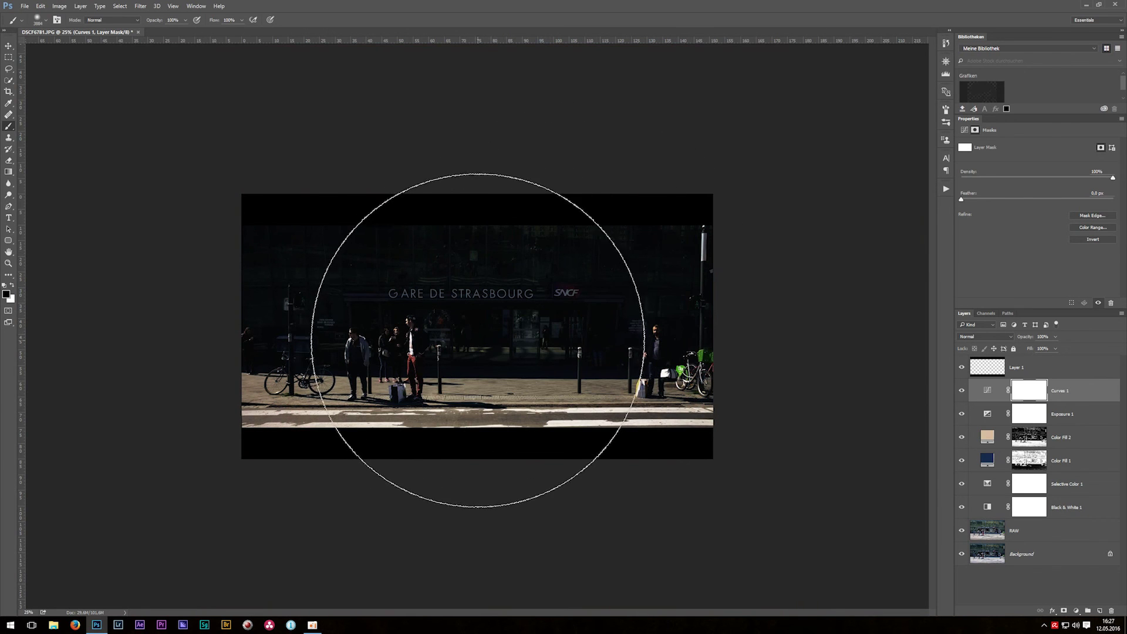
mouse_move(478, 321)
mouse_down()
mouse_move(517, 320)
mouse_move(488, 322)
mouse_up()
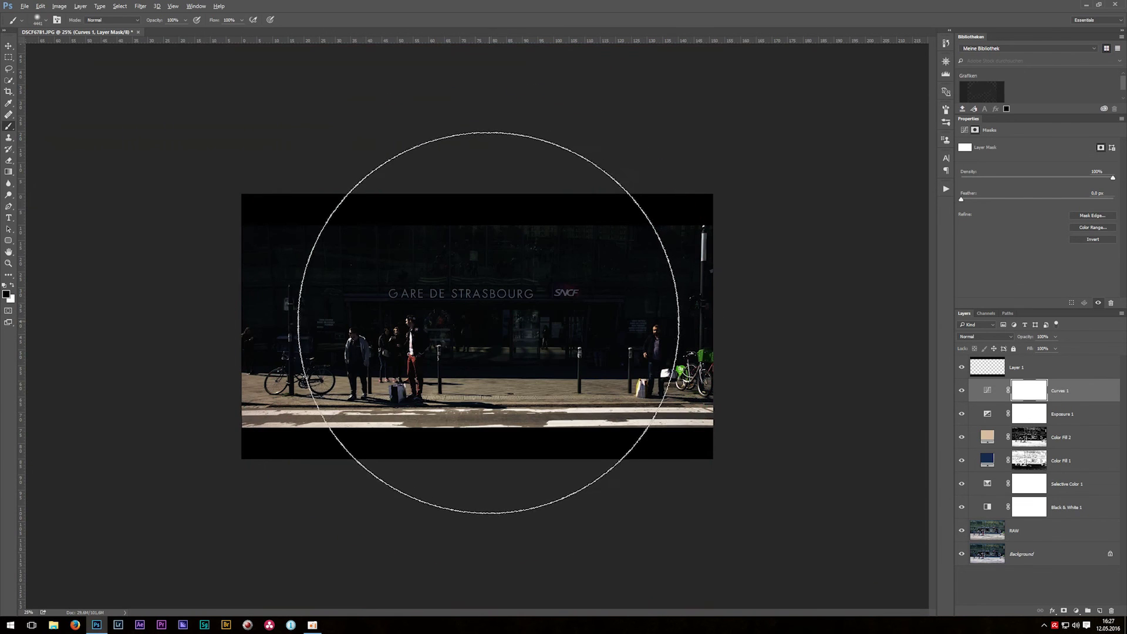
click(487, 320)
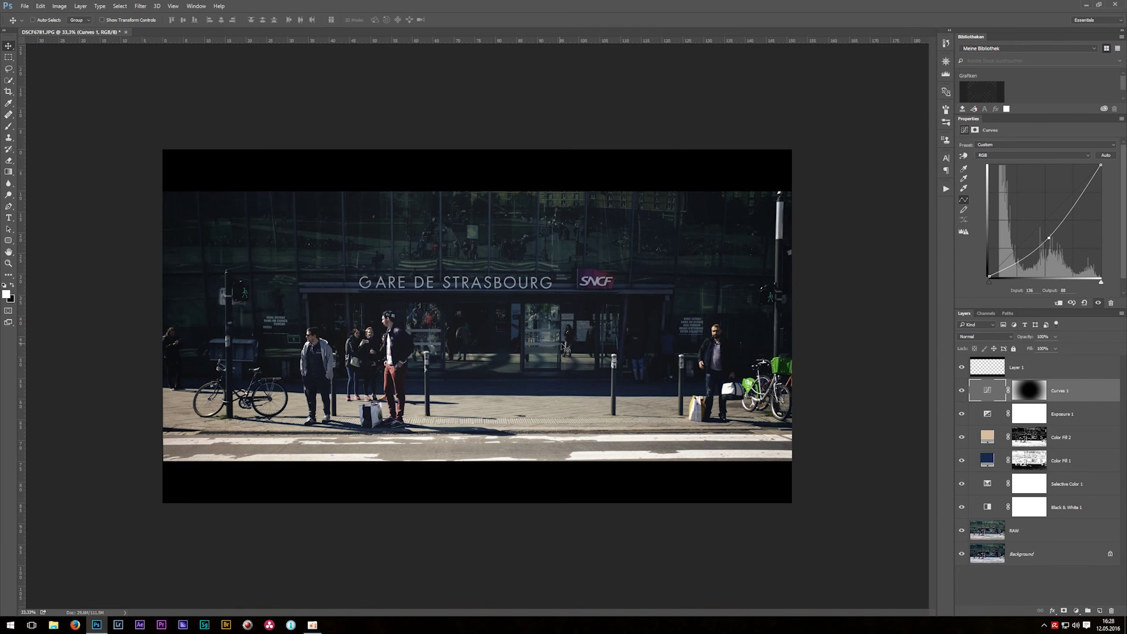
click(962, 391)
click(962, 391)
alt+click(963, 535)
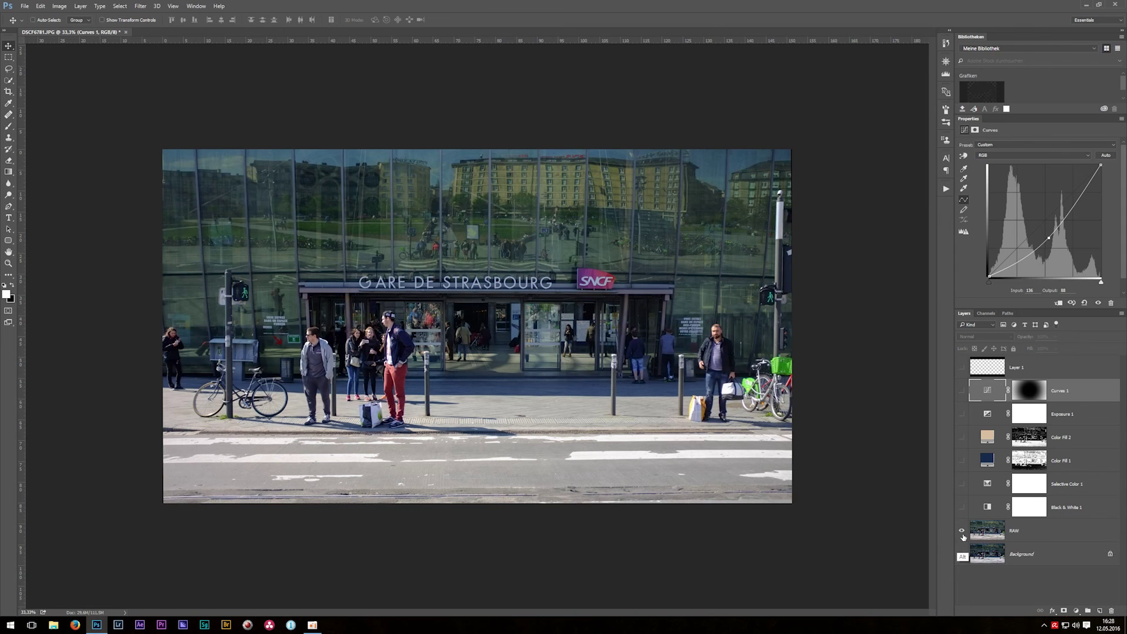
alt+click(962, 535)
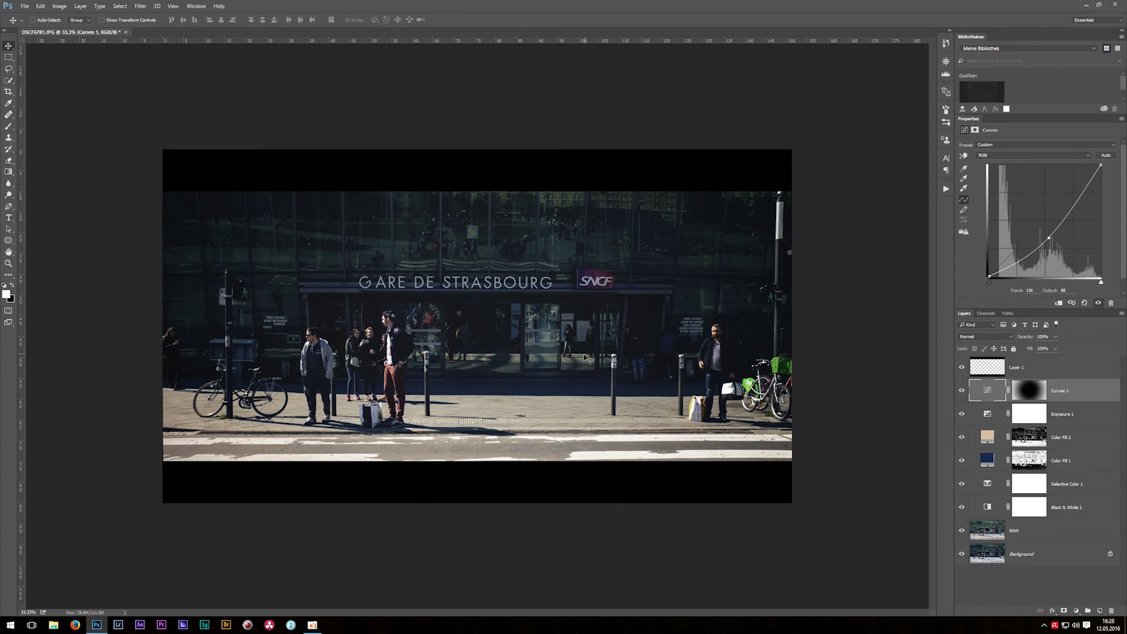